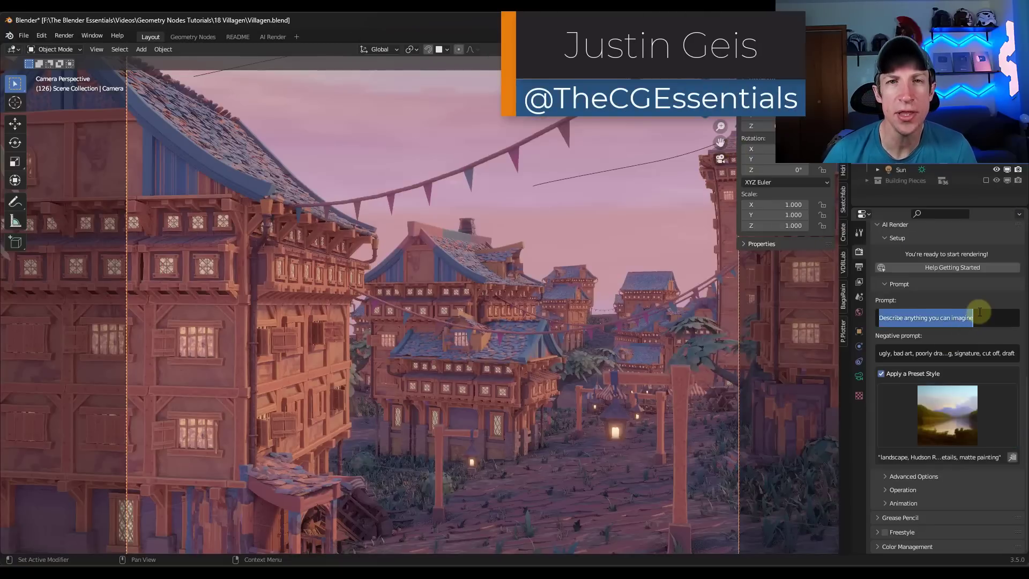
- Set the AI Render prompt to 'a small village on a sunny morning' and render it
type("a small village on a sunny morning")
key("Return")
key("F12")
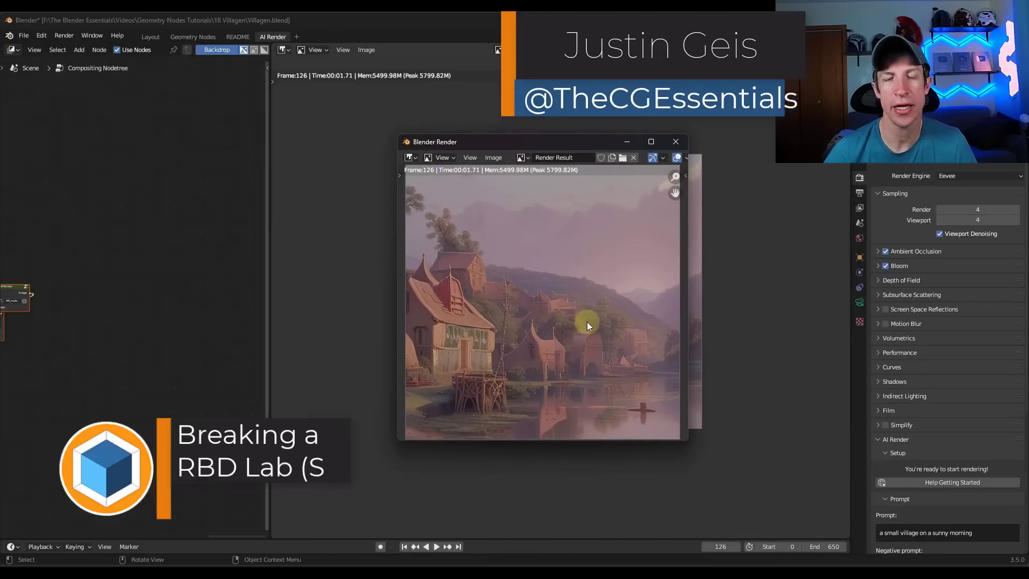
- Apply the dark fantasy art preset style and re-render the village
left_click(64, 35)
left_click(86, 54)
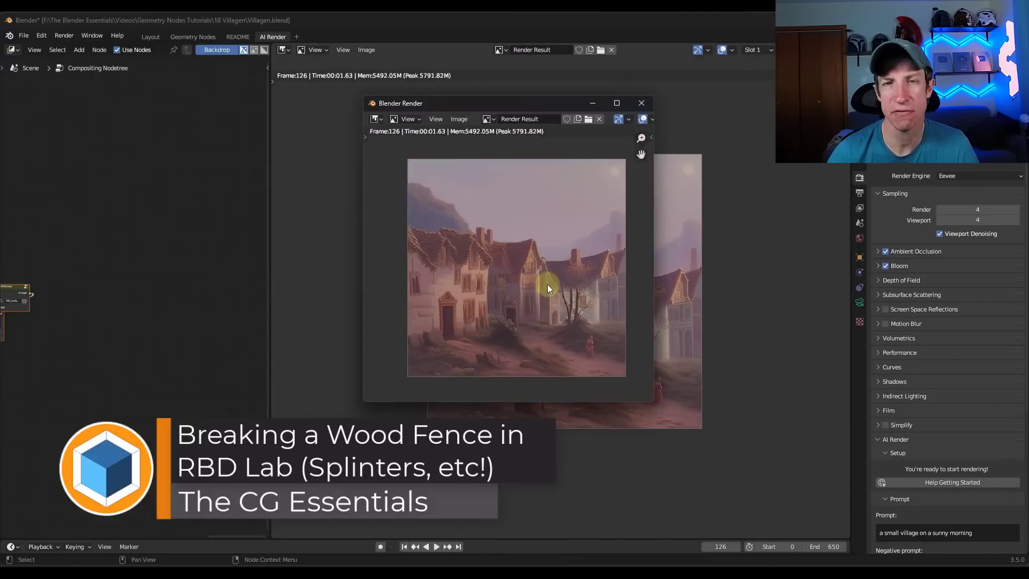
left_click(948, 351)
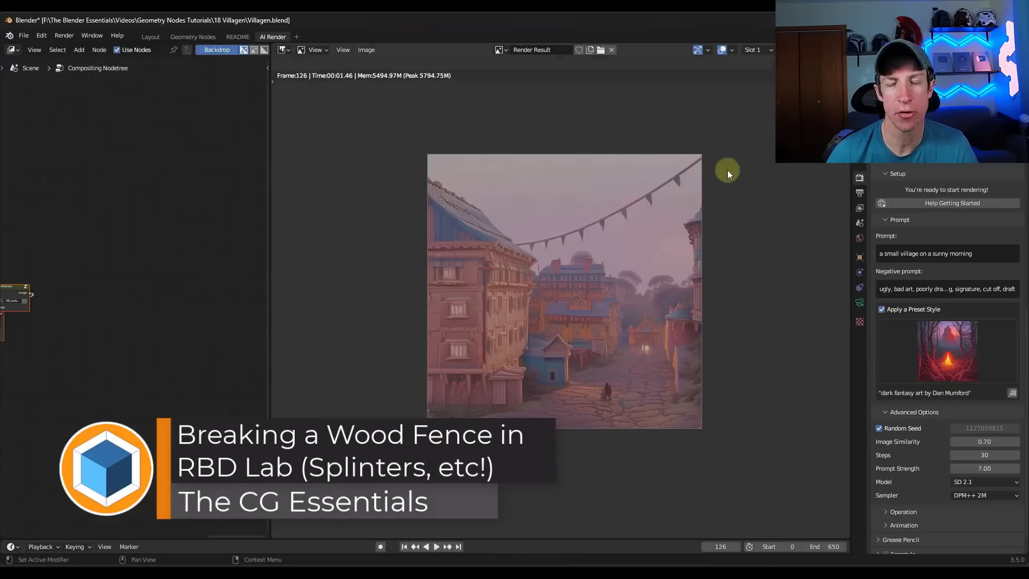
key("F12")
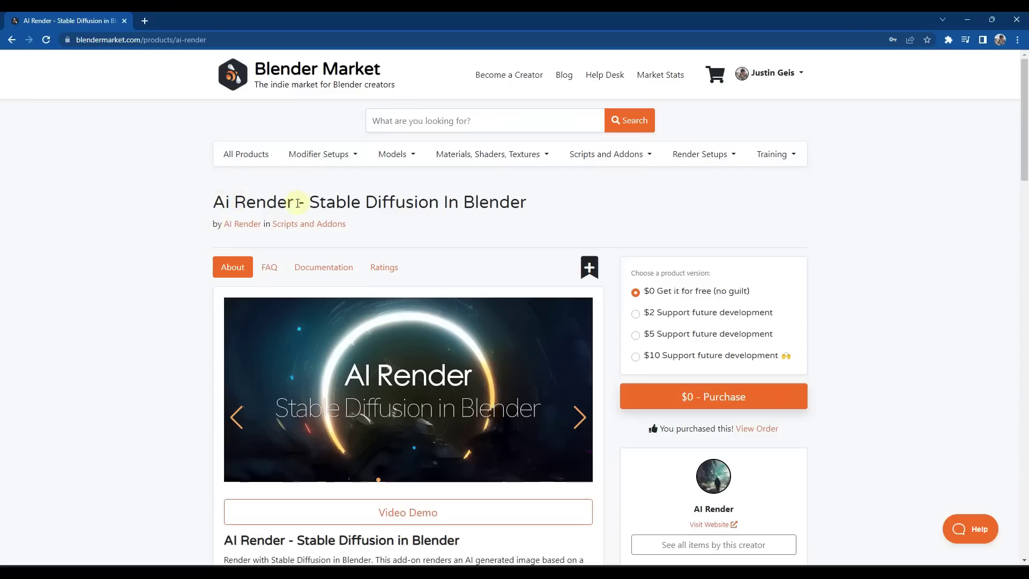
- Scroll the AI Render product page down to its Tutorial video and Setup instructions
scroll(175, 316, "down", 1)
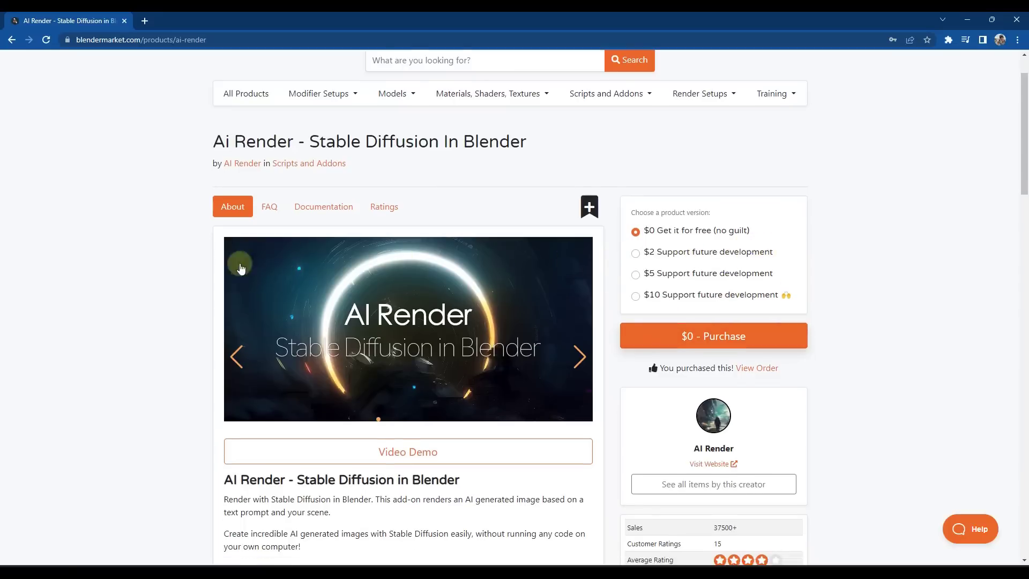
scroll(419, 336, "down", 4)
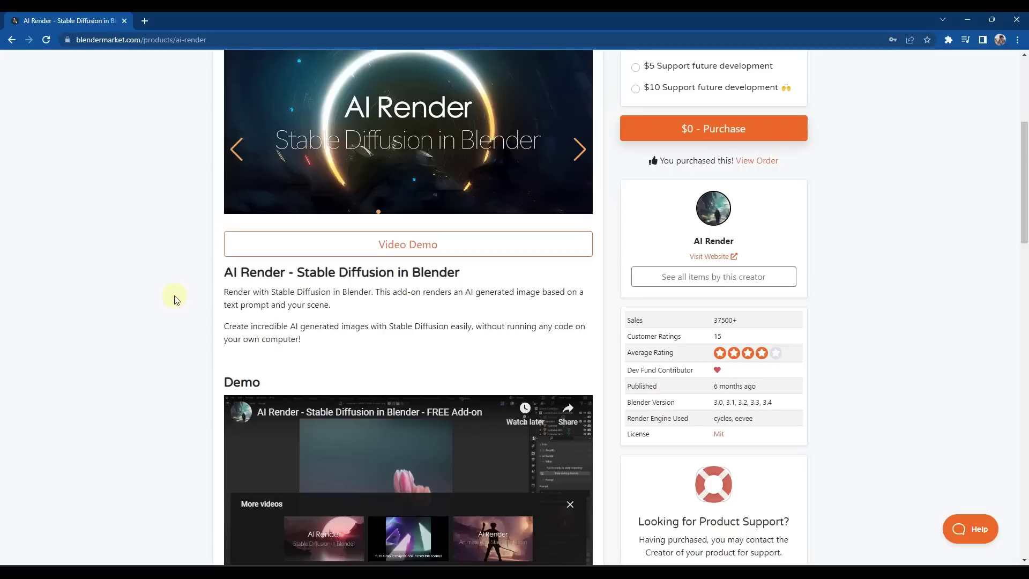
scroll(174, 299, "down", 10)
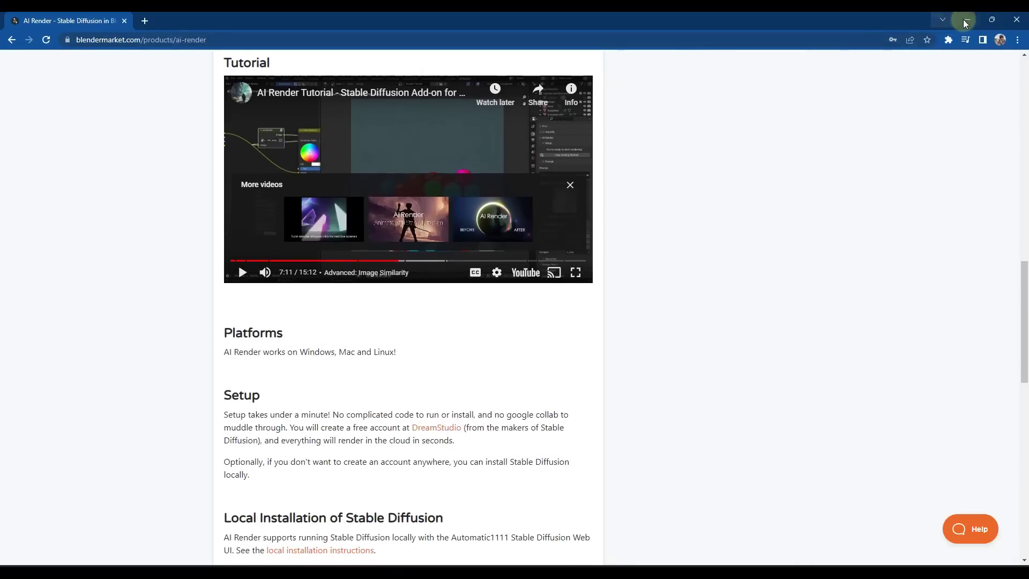
- From Blender's AI Render add-on preferences, launch the Sign Up For DreamStudio page
left_click(967, 22)
left_click(38, 38)
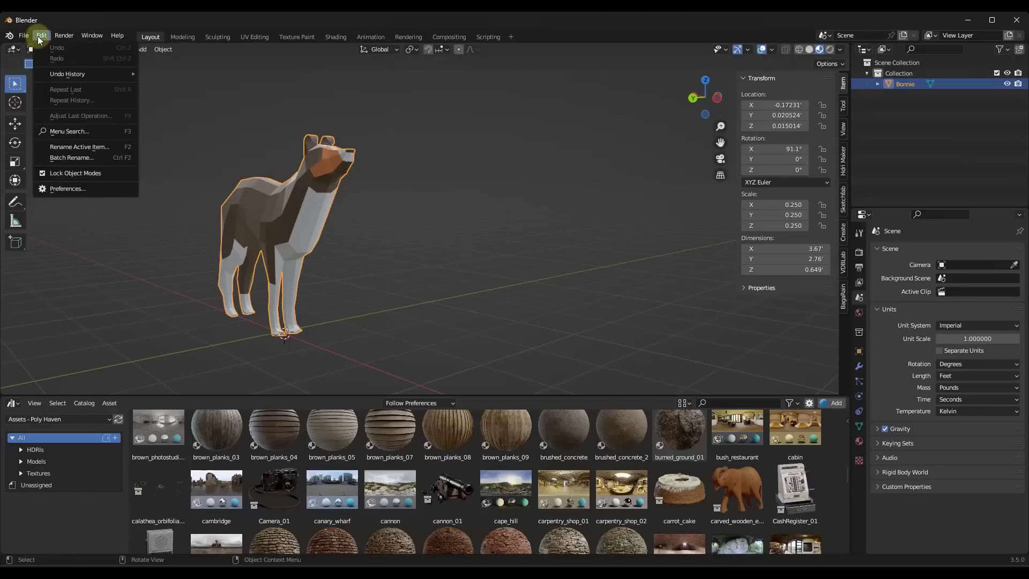
left_click(63, 191)
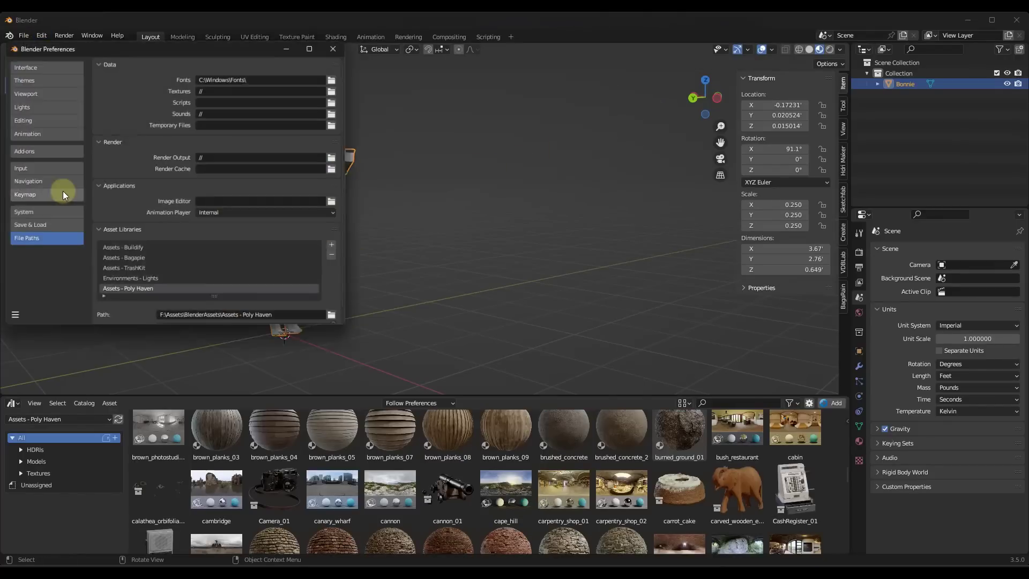
left_click(85, 154)
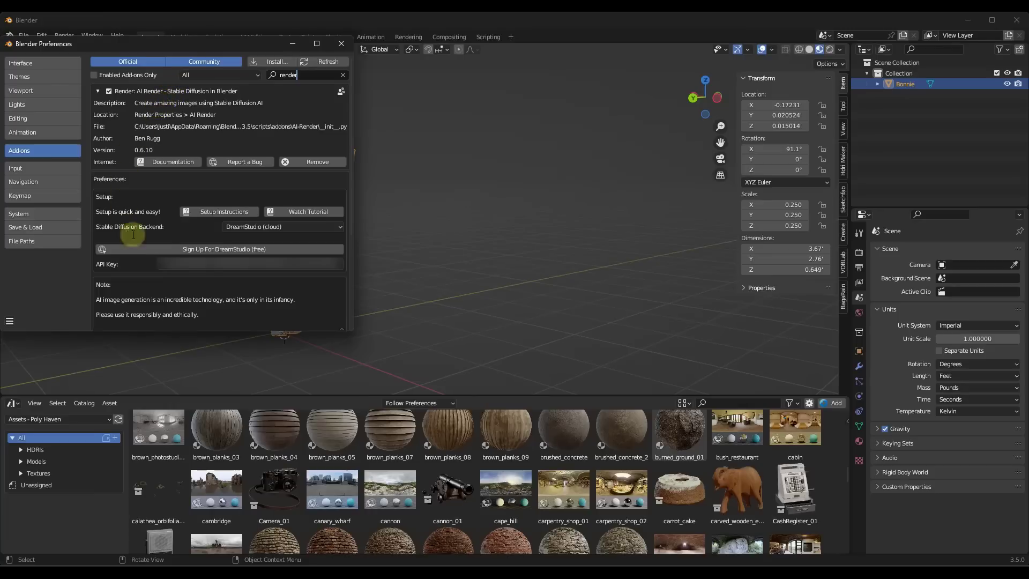
left_click(216, 251)
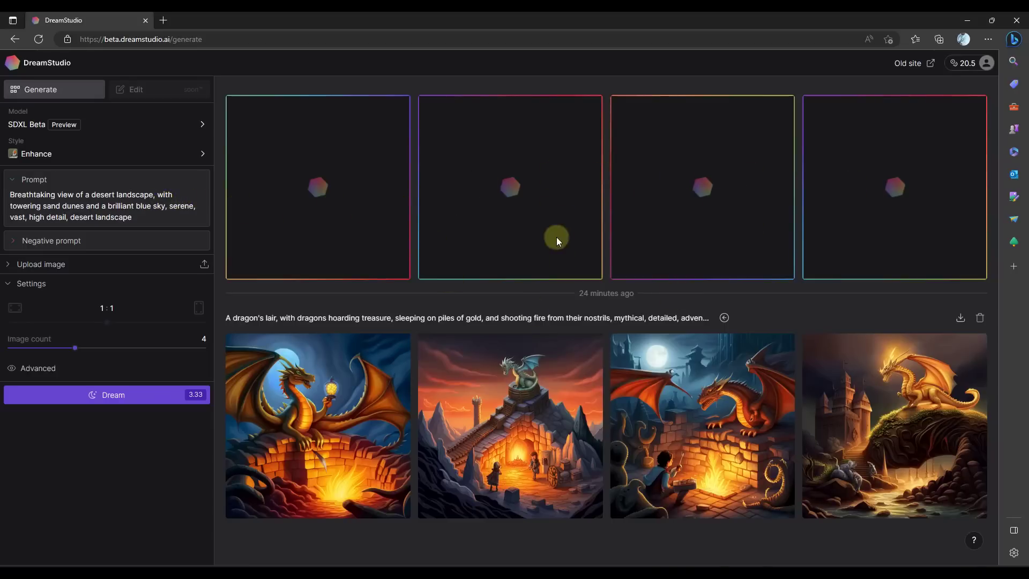
- Replace the desert prompt with 'A massive space battle with dozens of capital ships and fighters'
triple_click(140, 216)
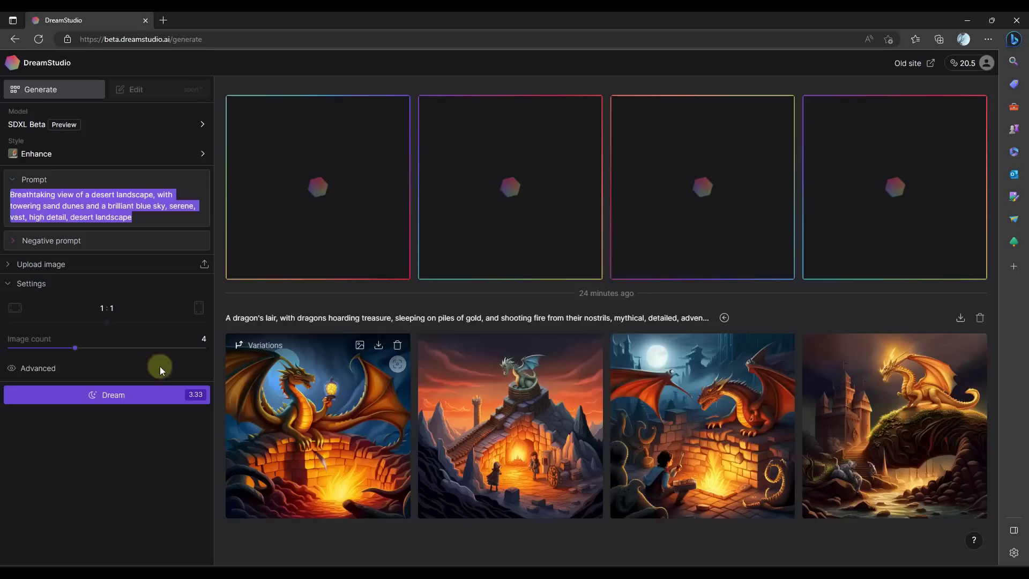
left_click(143, 217)
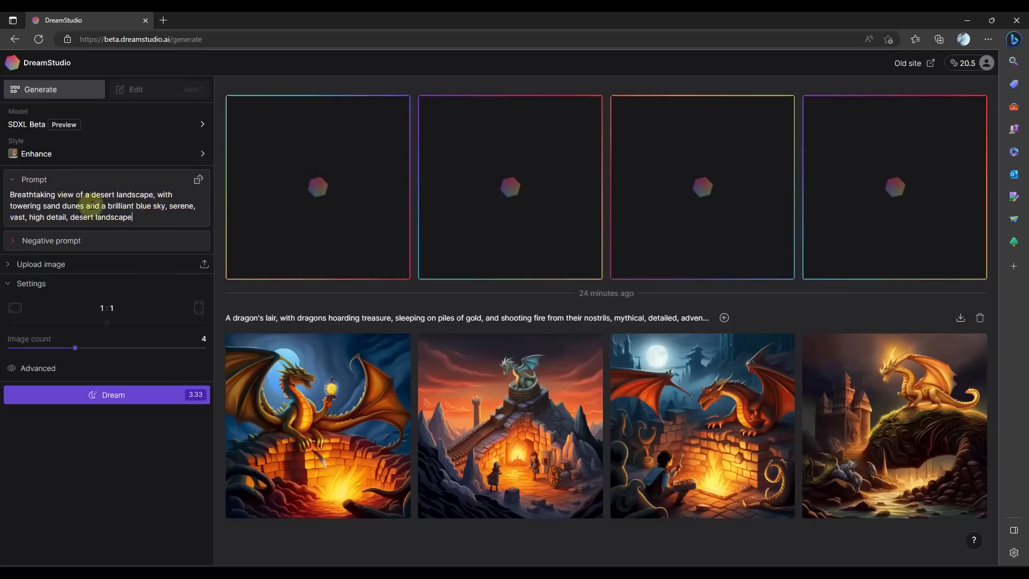
triple_click(90, 204)
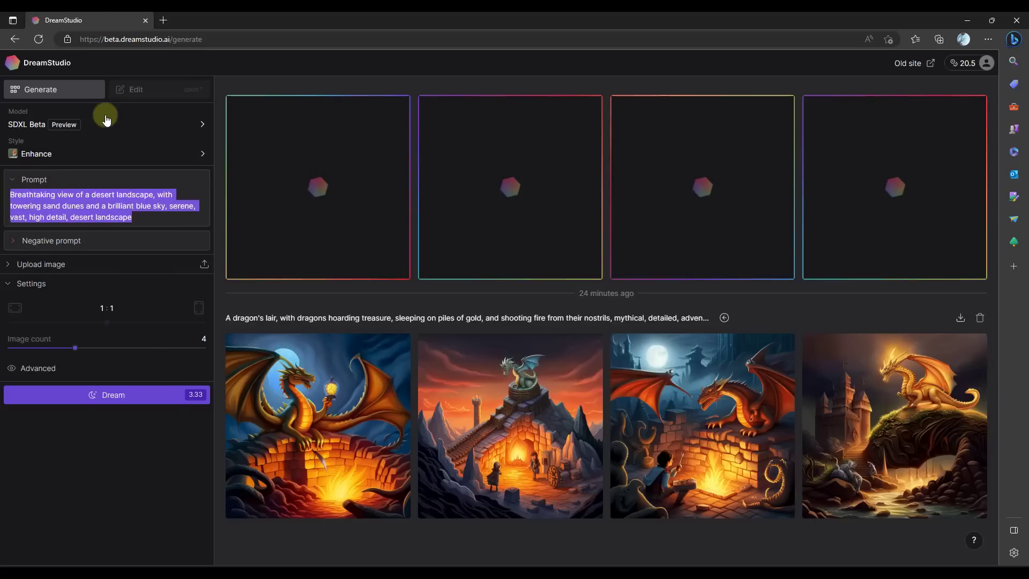
type("A massive space battle with dozens of capital ships and fighters")
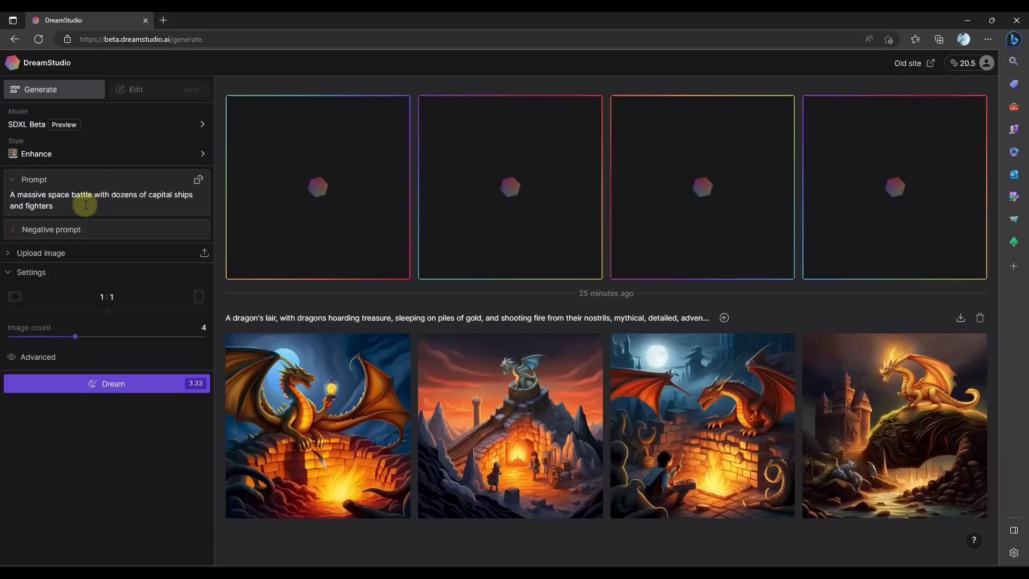
- Generate images from the space battle prompt, accepting the Terms of Service
left_click(131, 384)
left_click(470, 313)
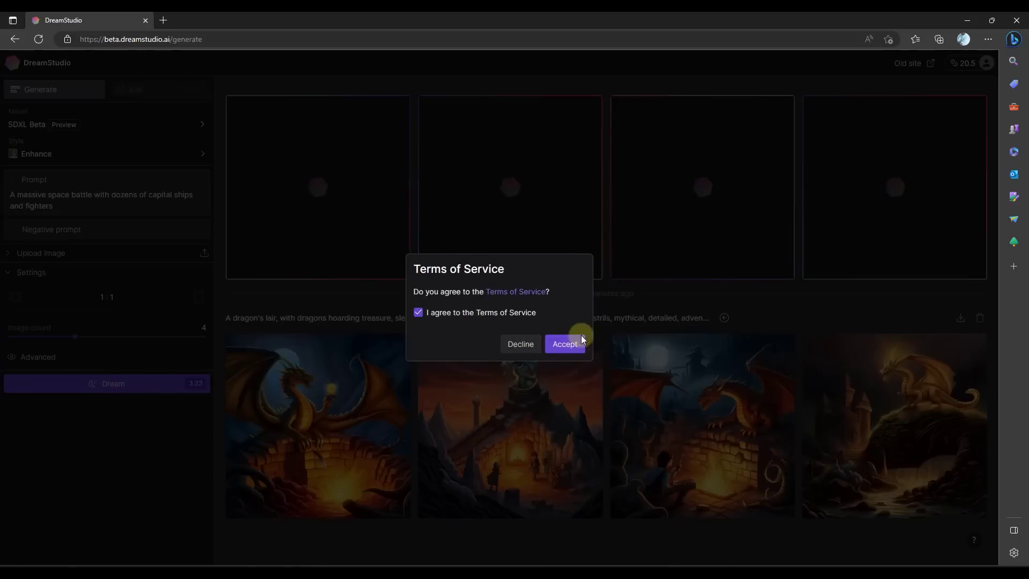
left_click(567, 344)
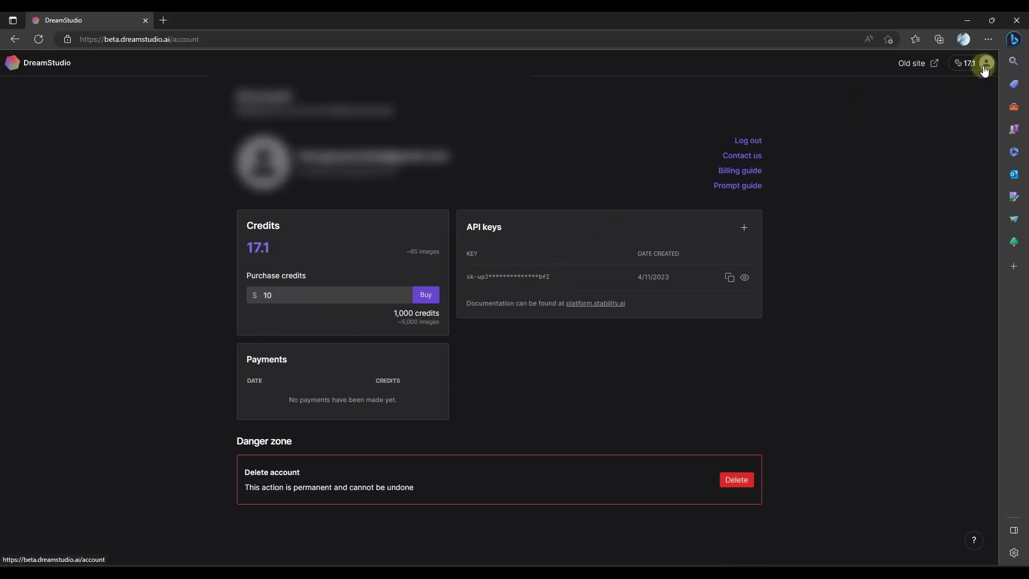
- Copy the DreamStudio API key, confirm the API terms, and return to Blender's preferences
left_click(729, 278)
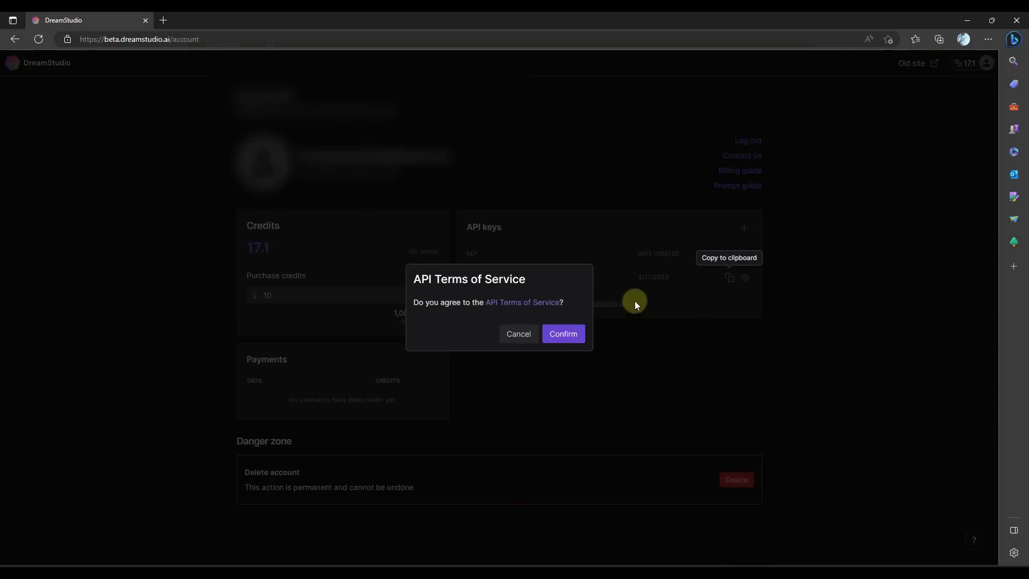
left_click(563, 334)
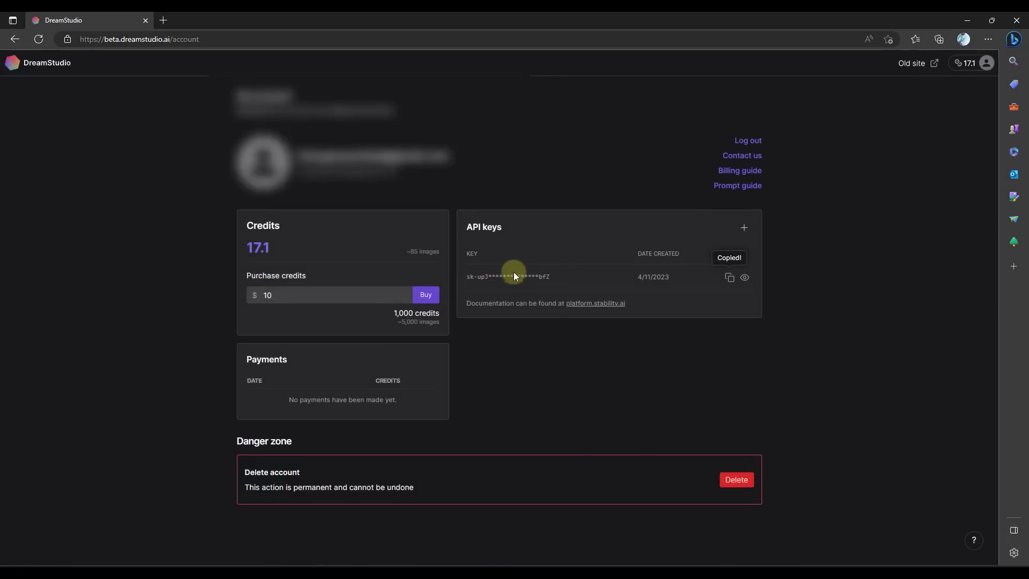
mouse_move(795, 564)
left_click(847, 541)
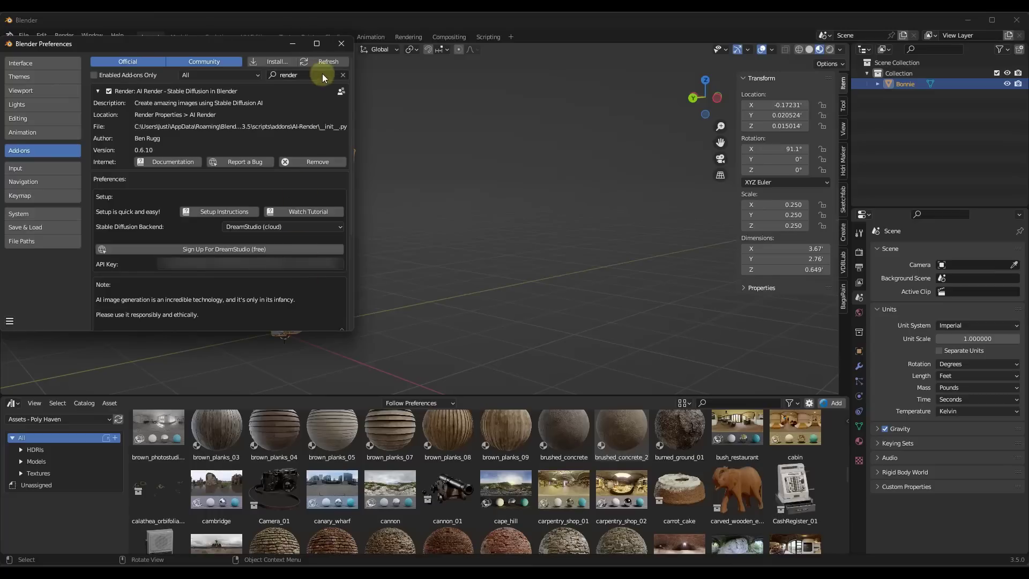
- Close Preferences and surround the dog with the Cape Hill HDRI from the Environments - Lights library
left_click(343, 44)
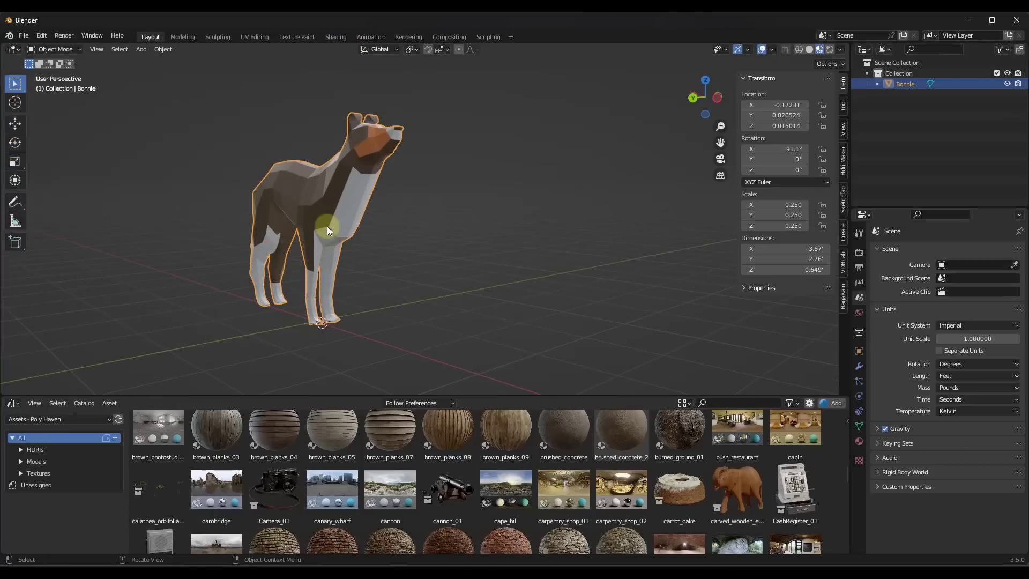
scroll(327, 226, "up", 4)
left_click(63, 422)
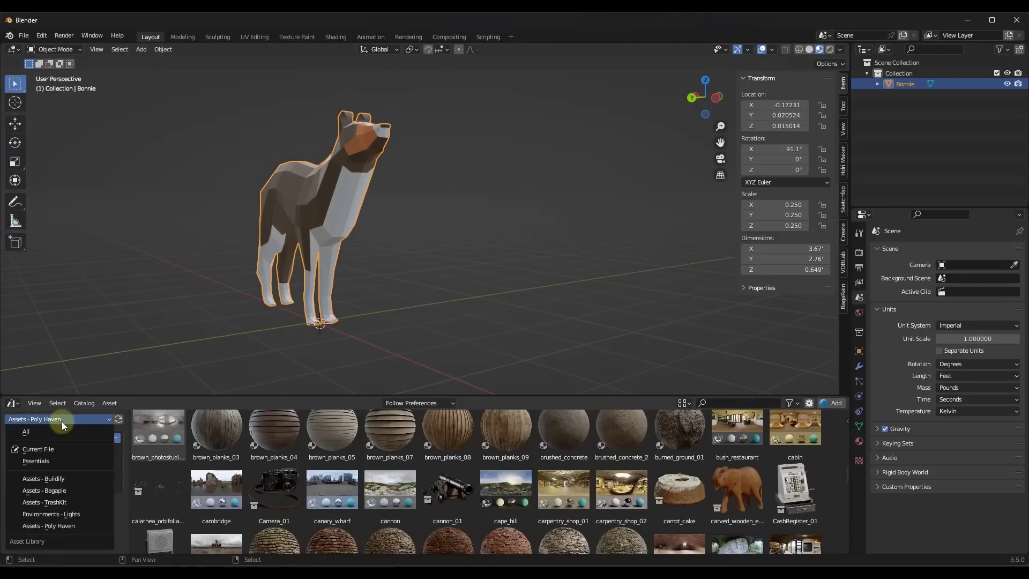
left_click(68, 513)
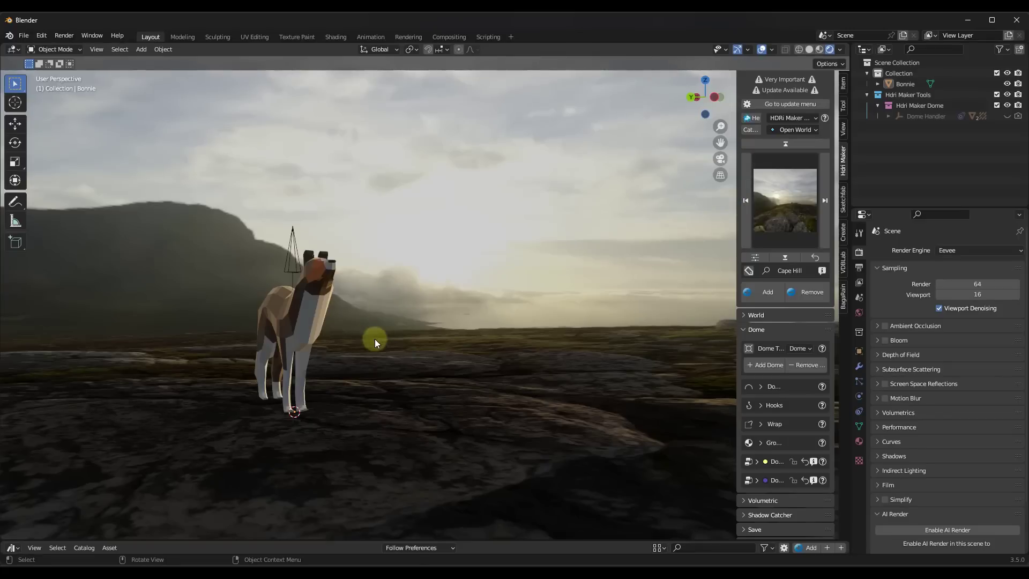
middle_click_drag(375, 339, 291, 326)
left_click(349, 340)
scroll(325, 349, "up", 5)
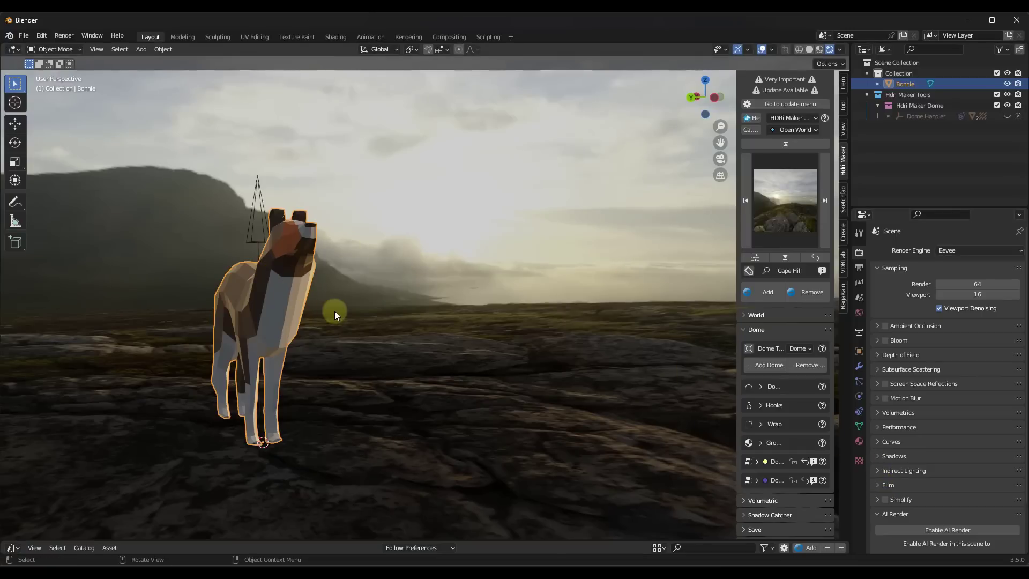
- Add a new camera and look through it with the frame filling the view
key("shift+a")
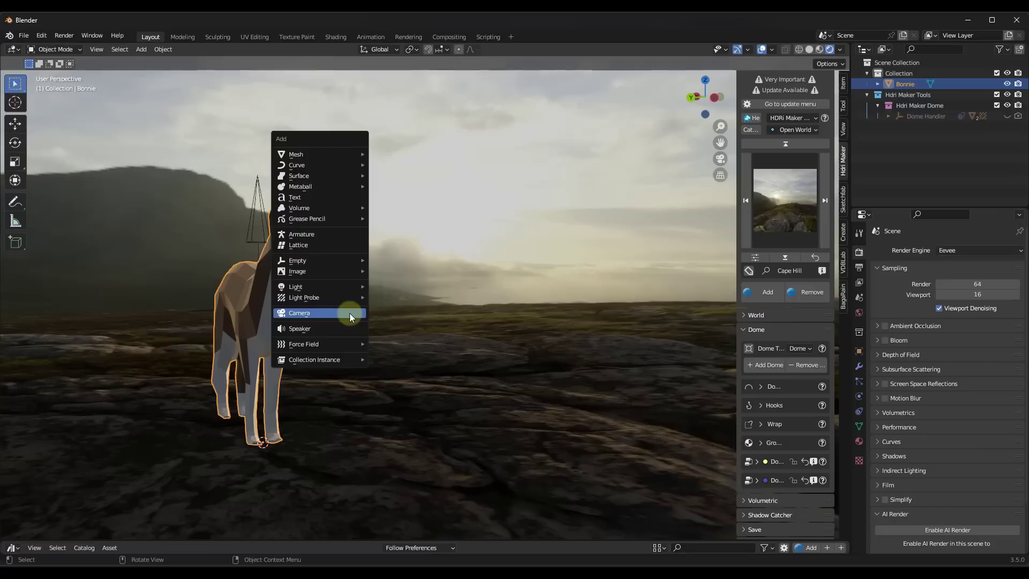
left_click(350, 313)
key("KP_0")
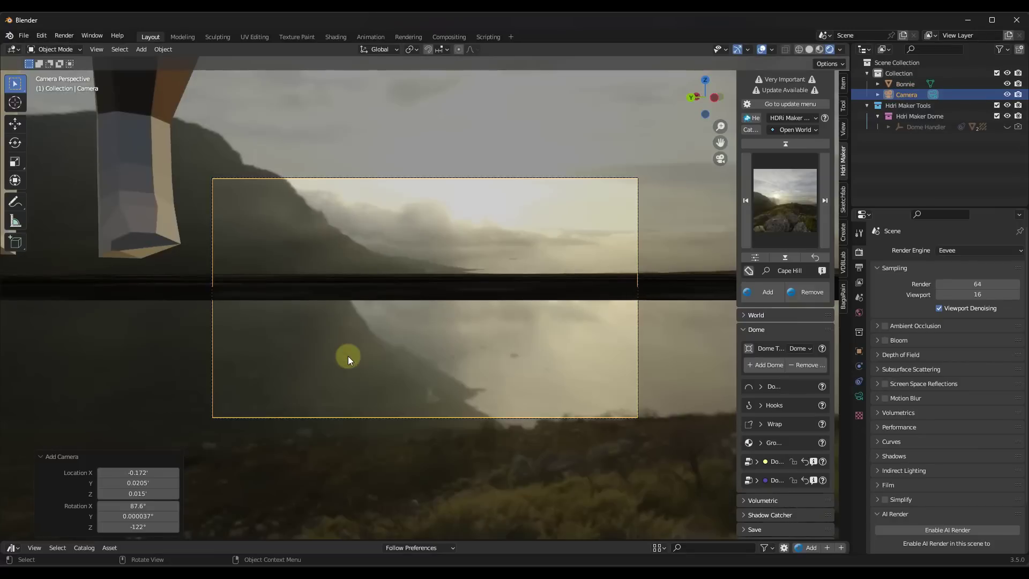
key("Home")
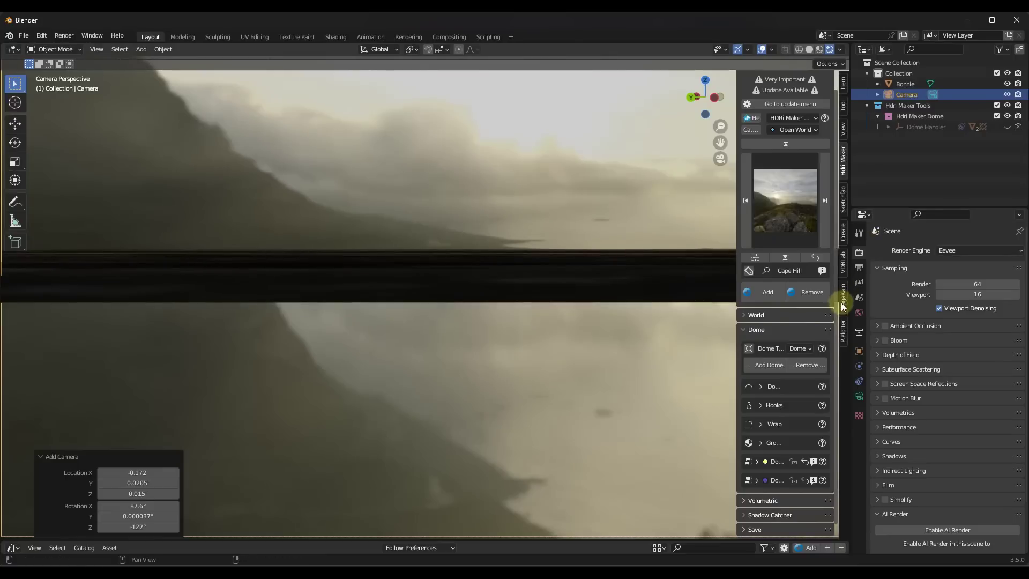
- Enable Lock Camera to View and move the camera in close to frame the dog
left_click(843, 129)
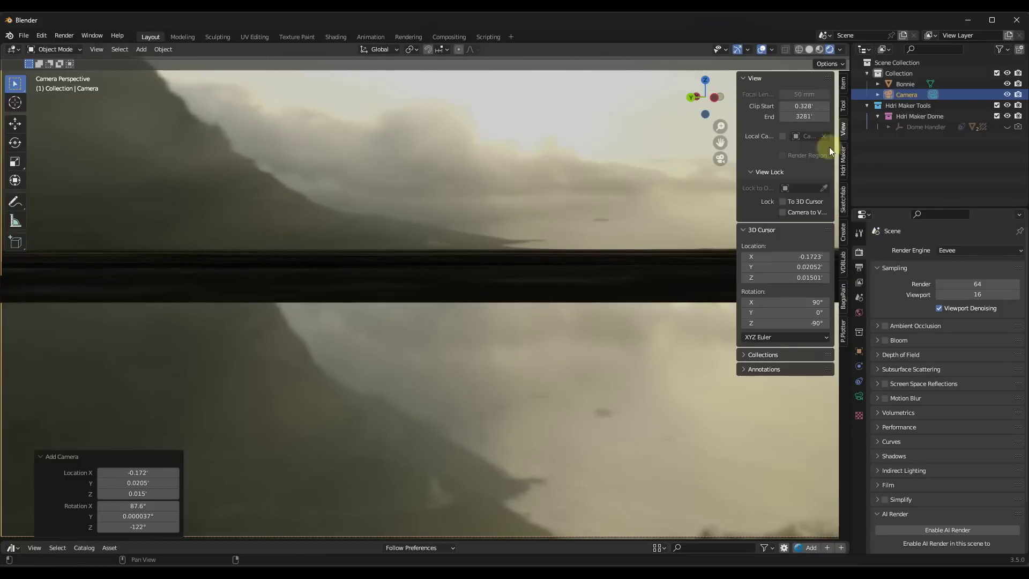
left_click(783, 212)
scroll(413, 395, "down", 10)
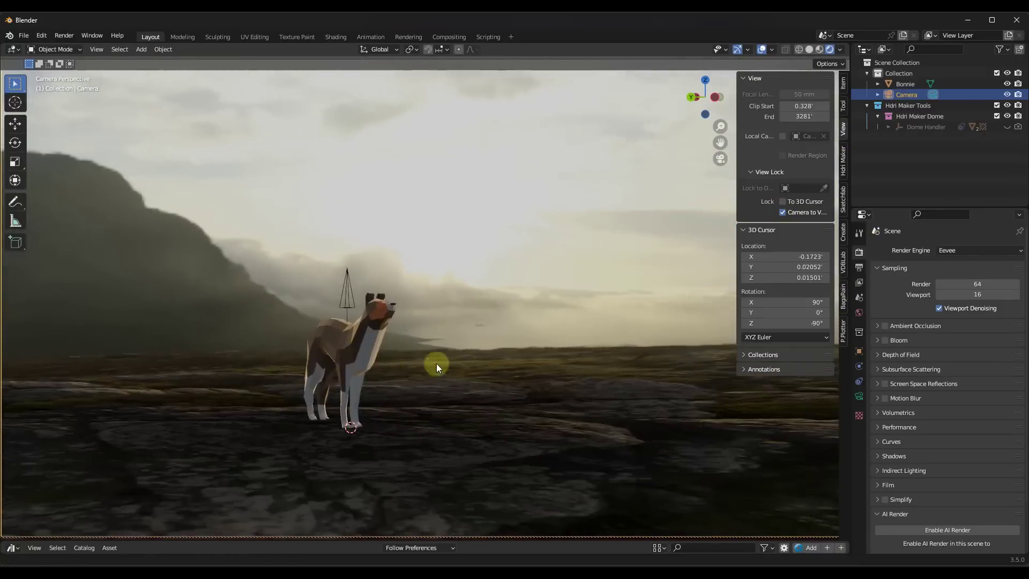
scroll(437, 364, "up", 5)
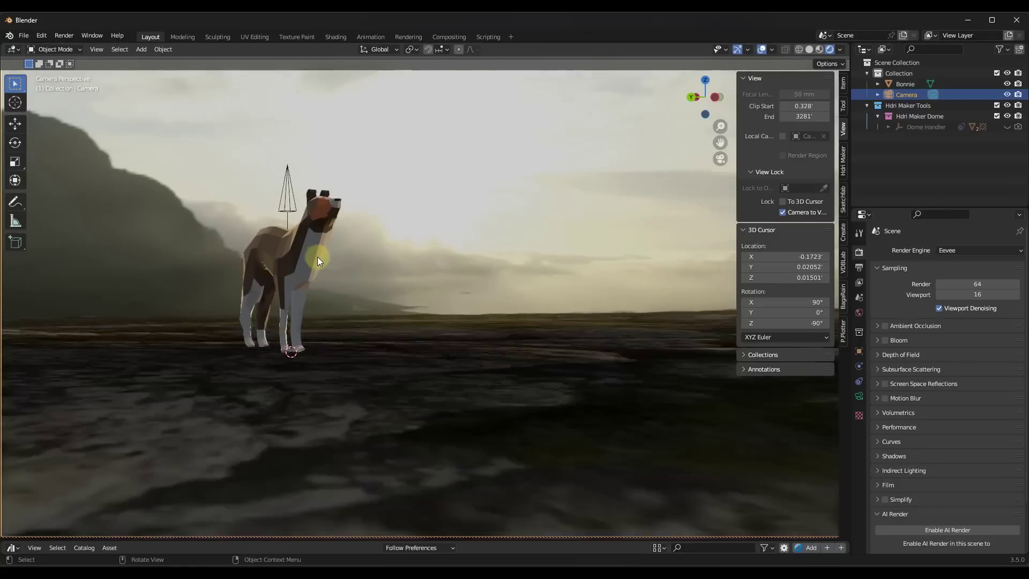
mouse_move(317, 256)
middle_mouse_down("ctrl")
mouse_move(297, 241)
mouse_move(327, 247)
middle_mouse_up("ctrl")
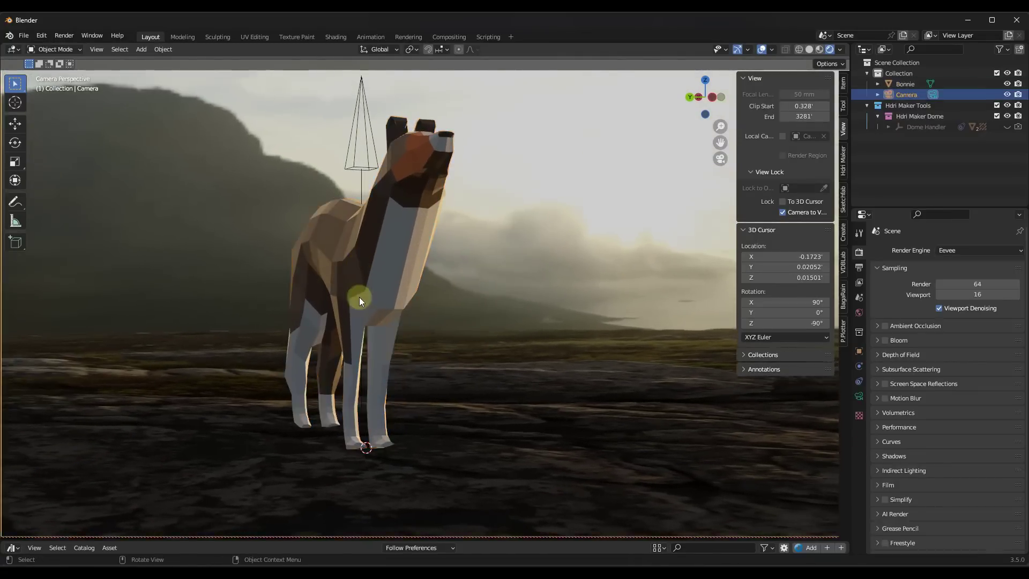
key("KP_0")
key("KP_0")
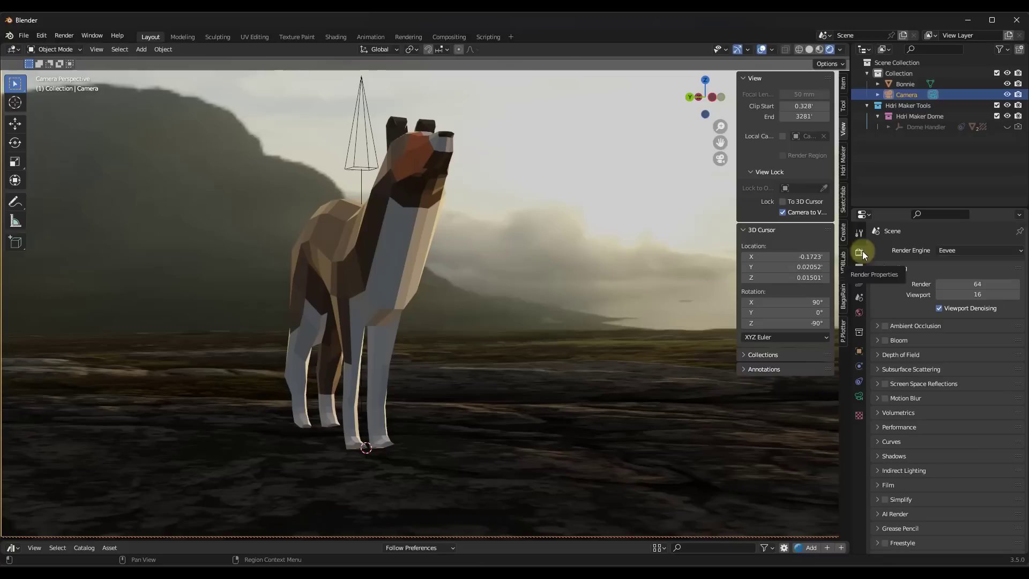
- Expand the AI Render section in Render Properties and enable AI Render
scroll(923, 335, "down", 1)
left_click(879, 503)
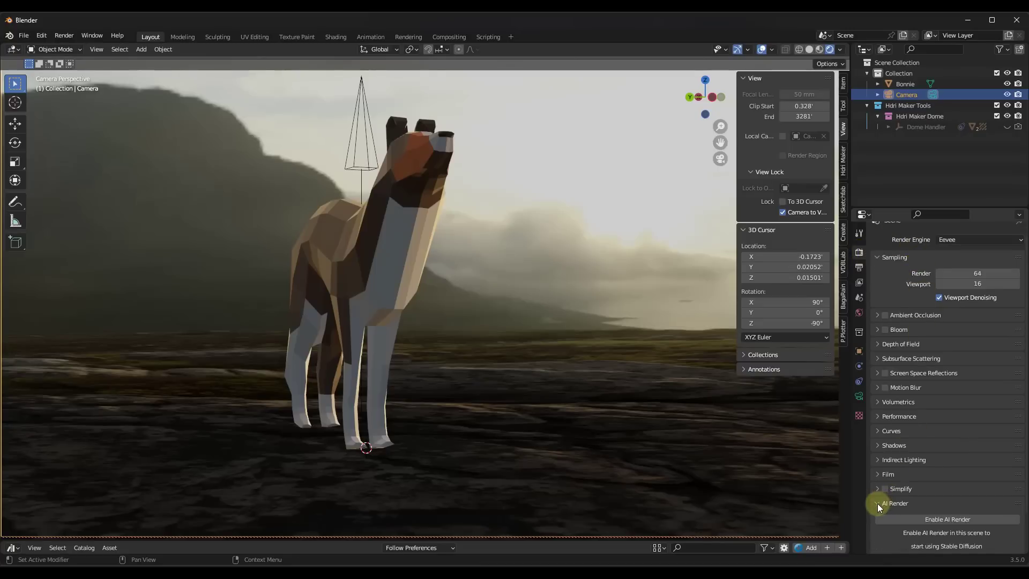
scroll(947, 370, "down", 2)
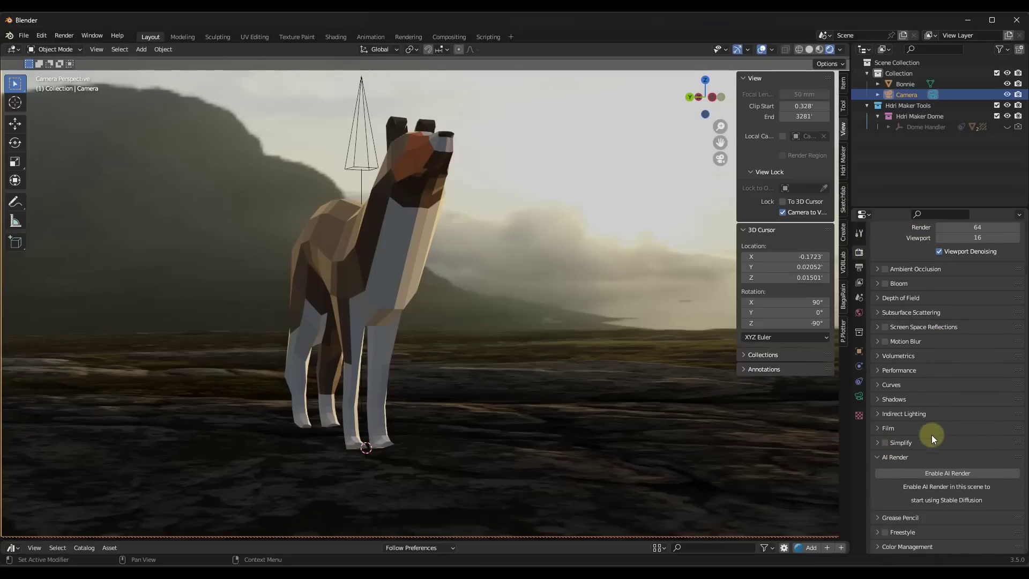
left_click(940, 472)
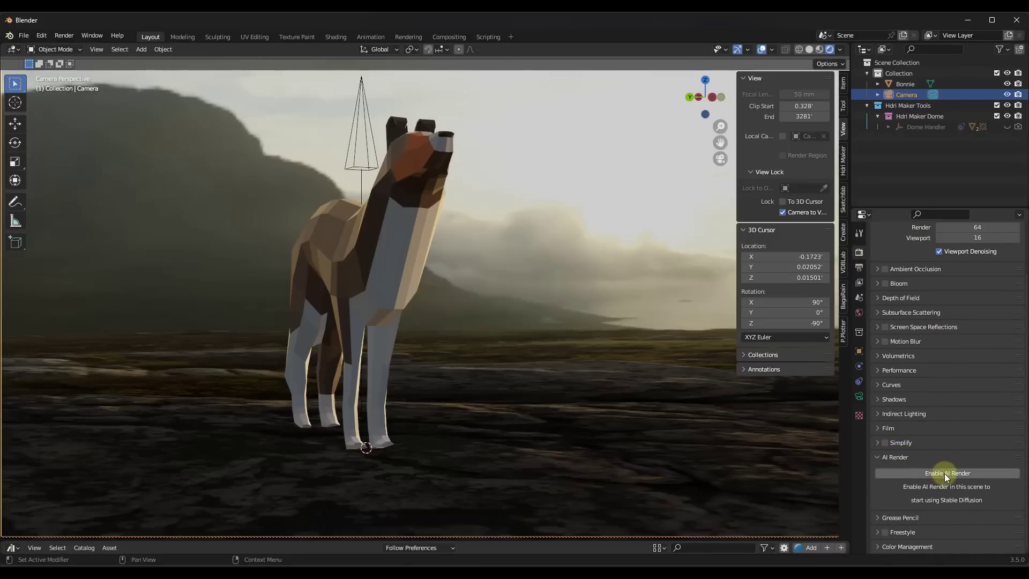
- Set the AI Render image size to 768x768 via Other sizes
scroll(948, 452, "down", 8)
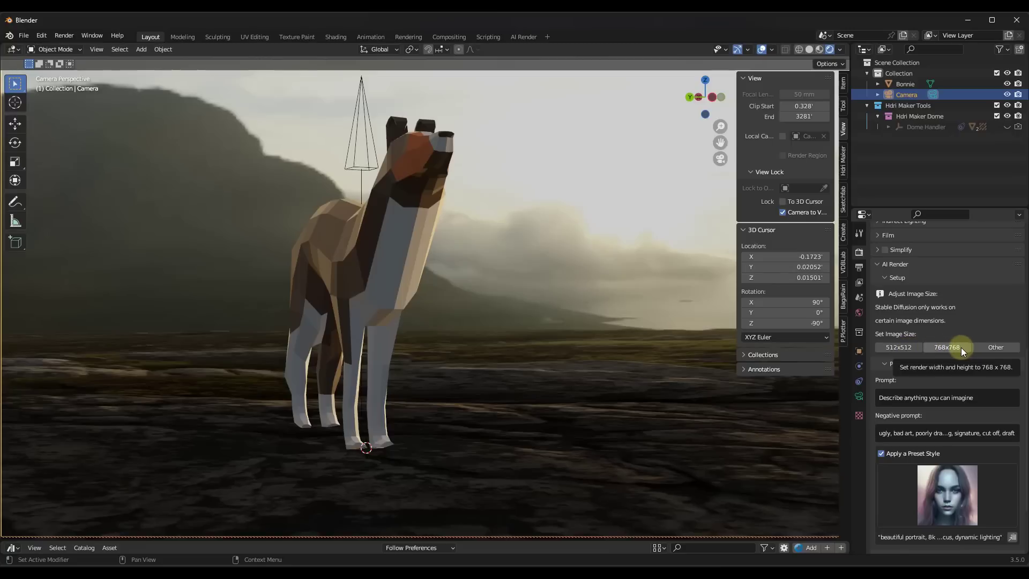
left_click(994, 349)
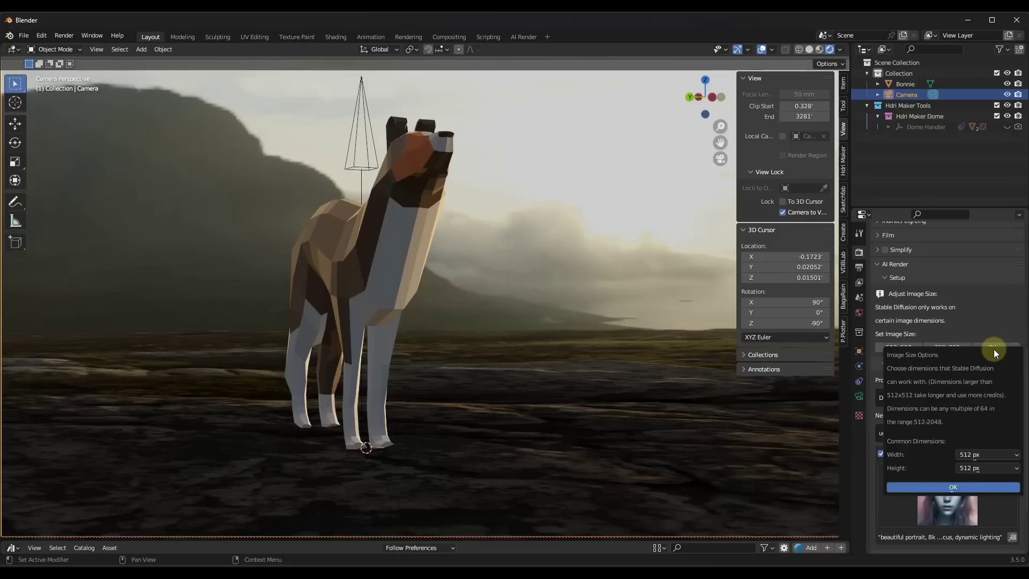
left_click(979, 454)
left_click(979, 451)
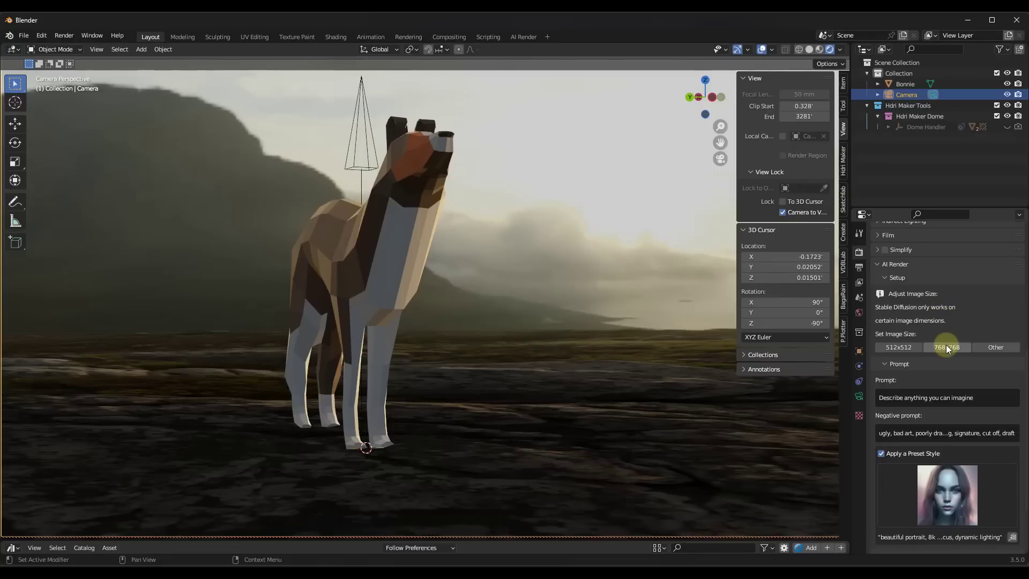
left_click(946, 347)
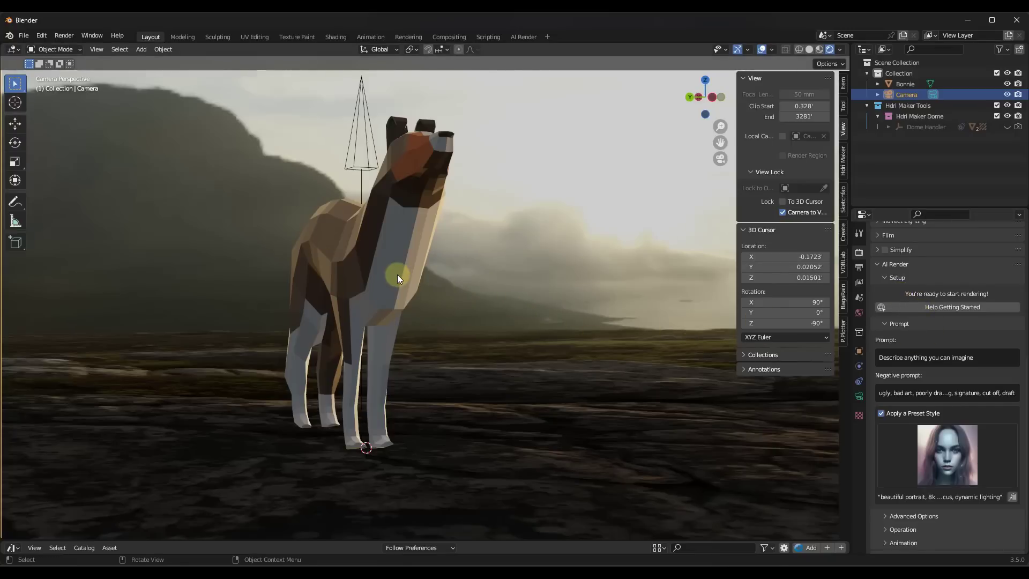
- Select the dog, place the cursor in the empty Prompt field, and switch to the browser's prompt-writing guide
scroll(397, 274, "down", 5)
left_click(414, 276)
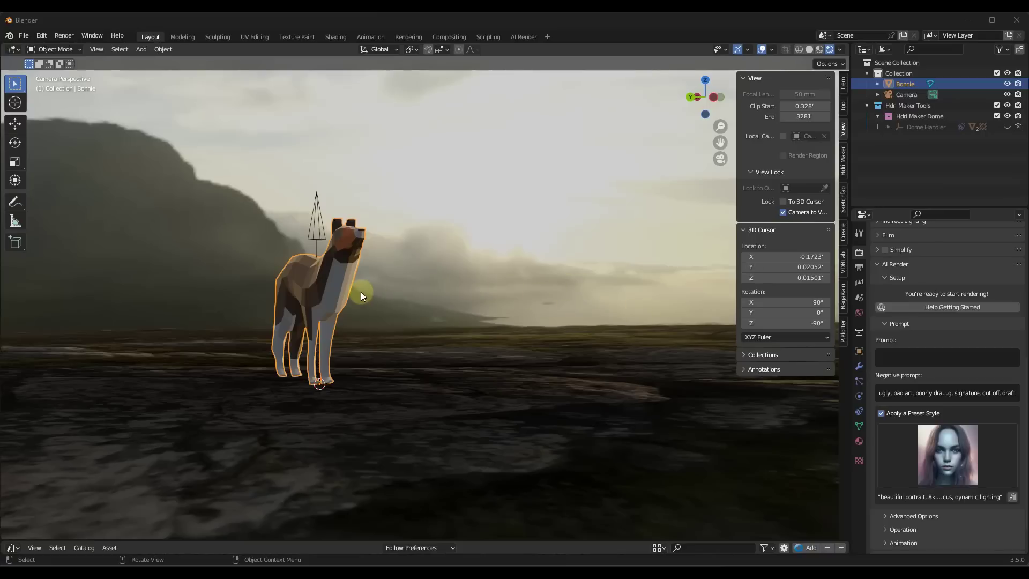
scroll(361, 291, "up", 4)
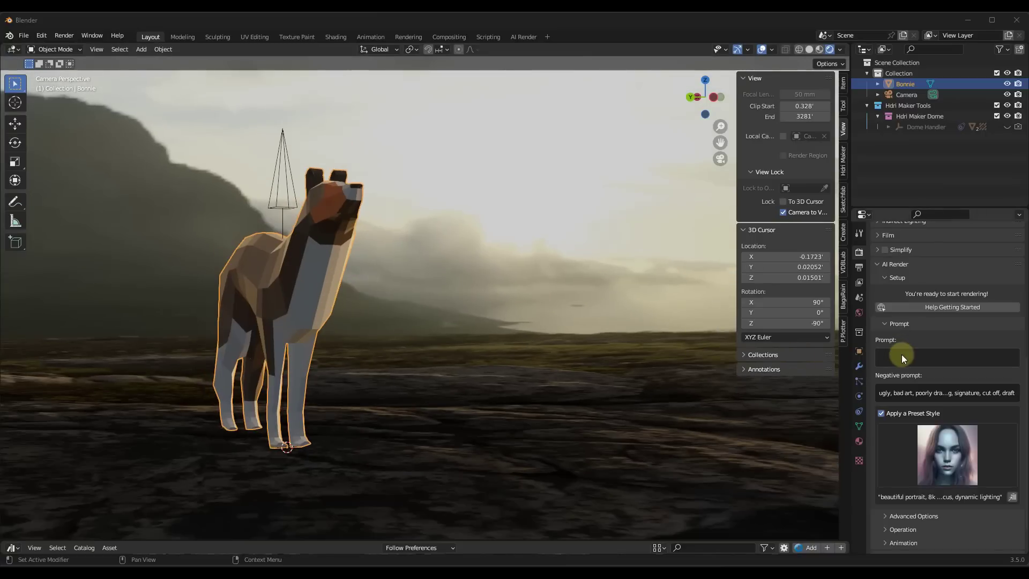
left_click(902, 355)
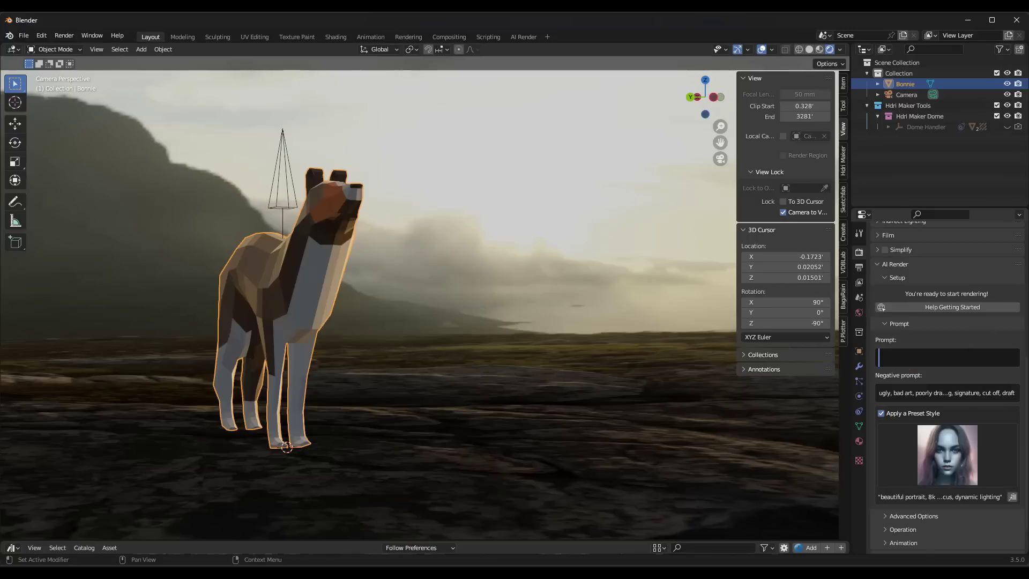
key("alt+Tab")
scroll(327, 225, "down", 2)
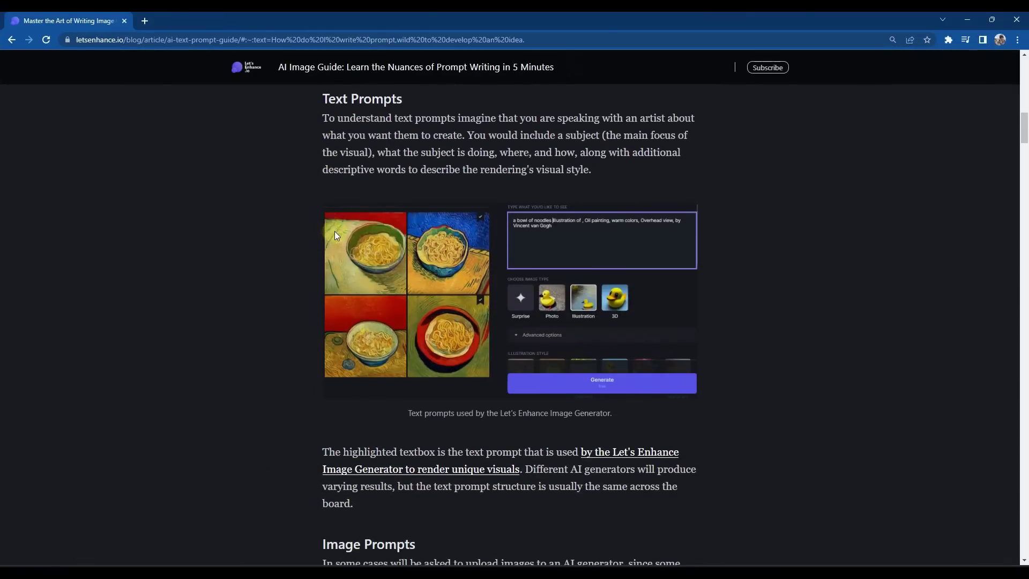
scroll(334, 231, "down", 8)
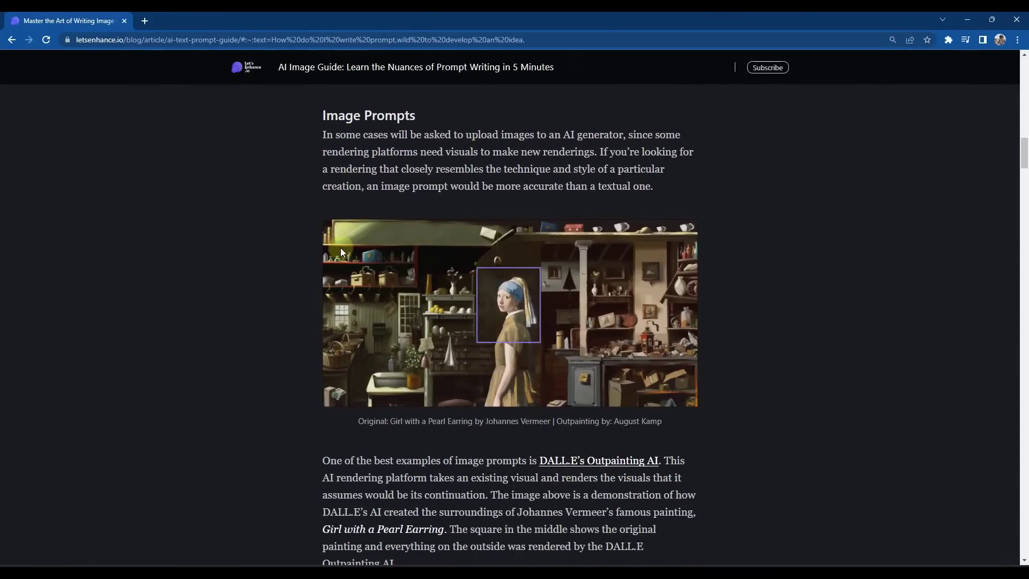
scroll(477, 268, "down", 9)
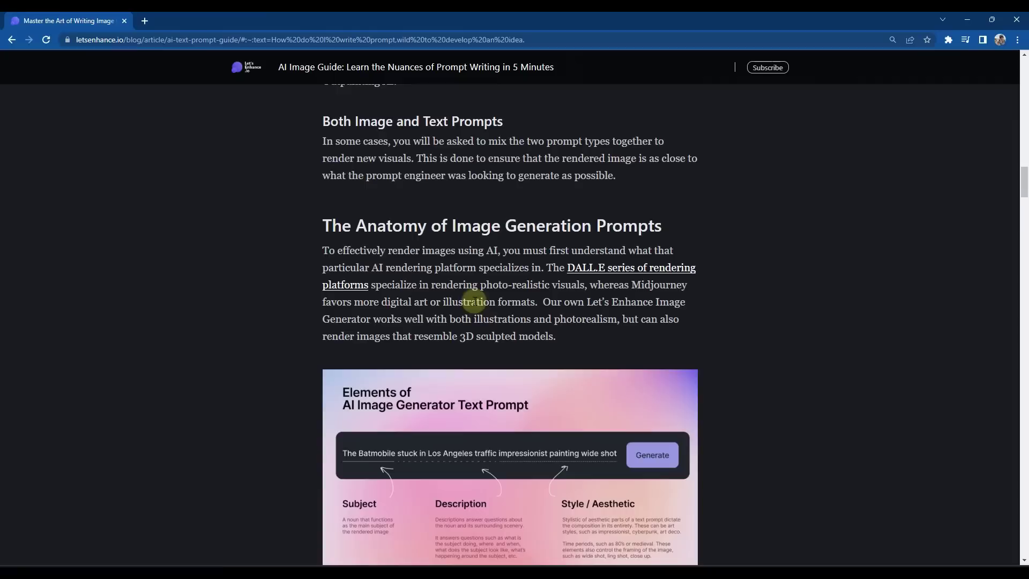
scroll(475, 302, "down", 3)
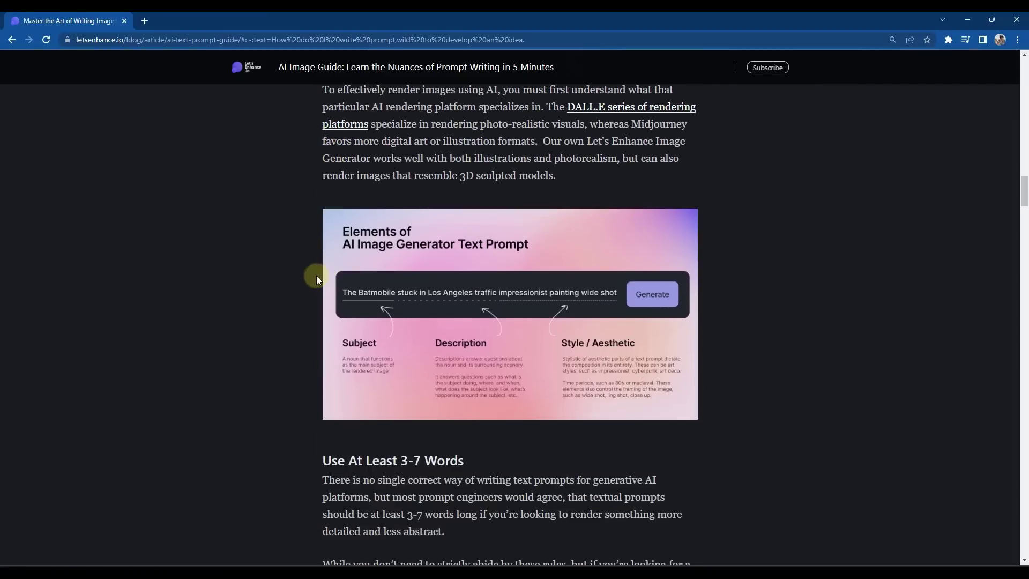
scroll(321, 277, "down", 1)
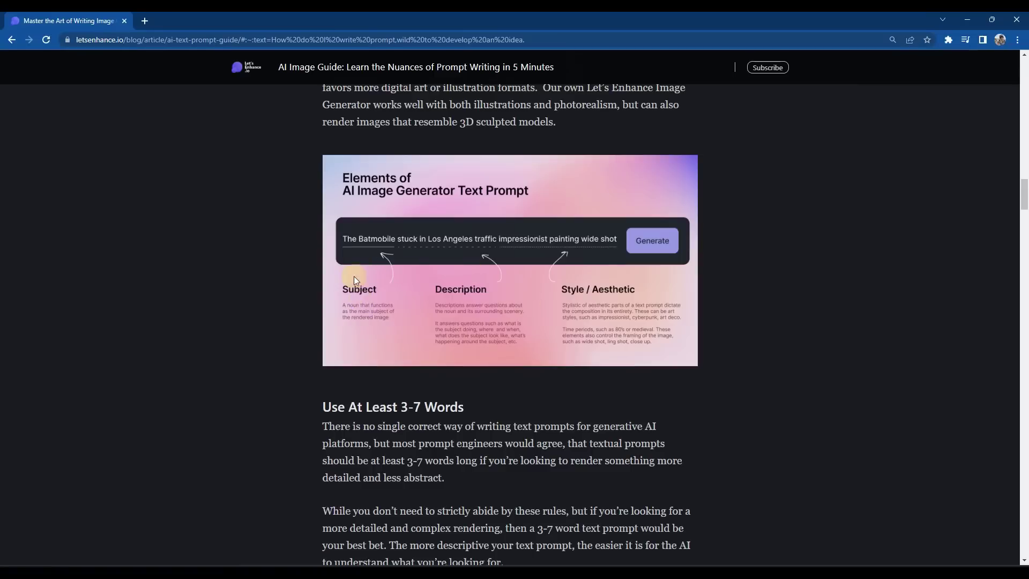
scroll(592, 336, "down", 9)
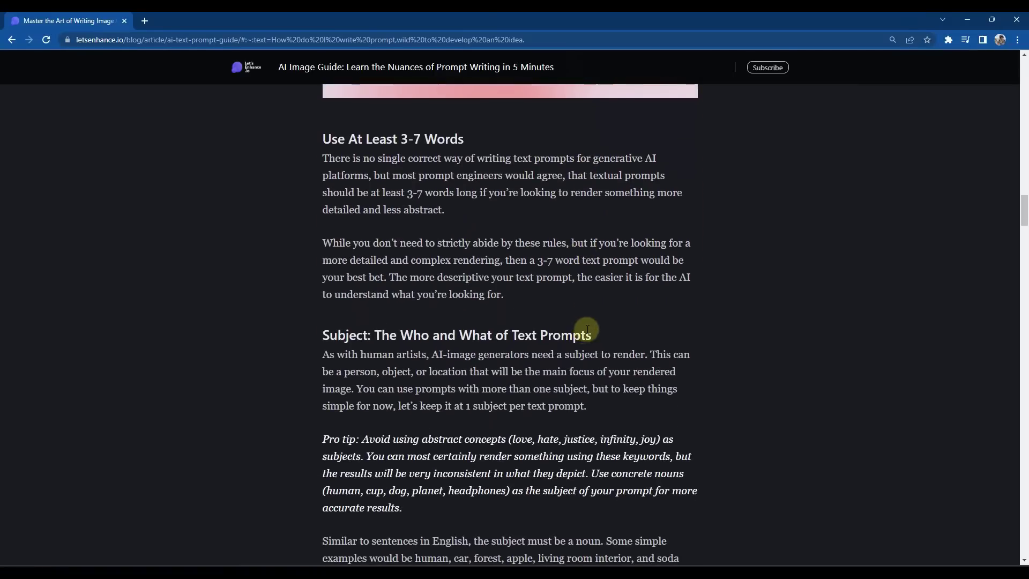
scroll(588, 326, "down", 9)
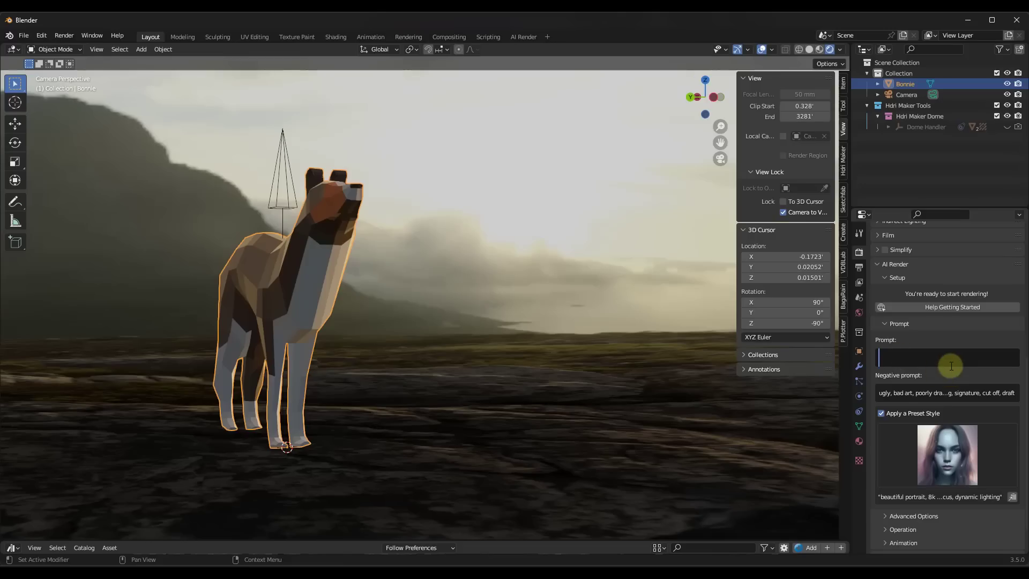
- Type 'a statue of a border collie', then insert 'stone' after the leading 'a'
type("a statue of a border collie")
key("Home")
key("Right")
key("Right")
type("stone")
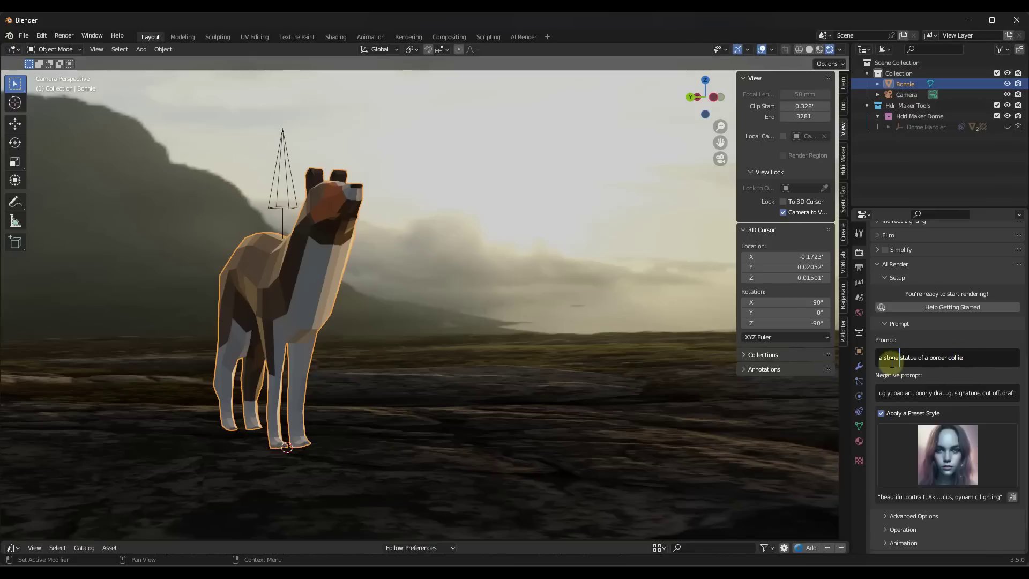
left_click(973, 357)
- Render the dog through AI Render and zoom around the stone border collie statue result
left_click(63, 35)
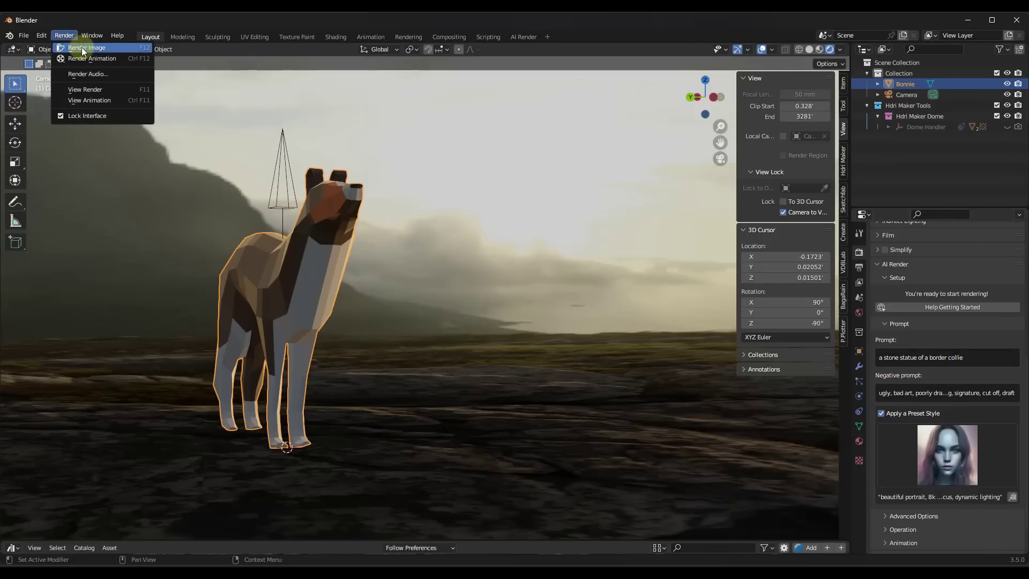
left_click(82, 47)
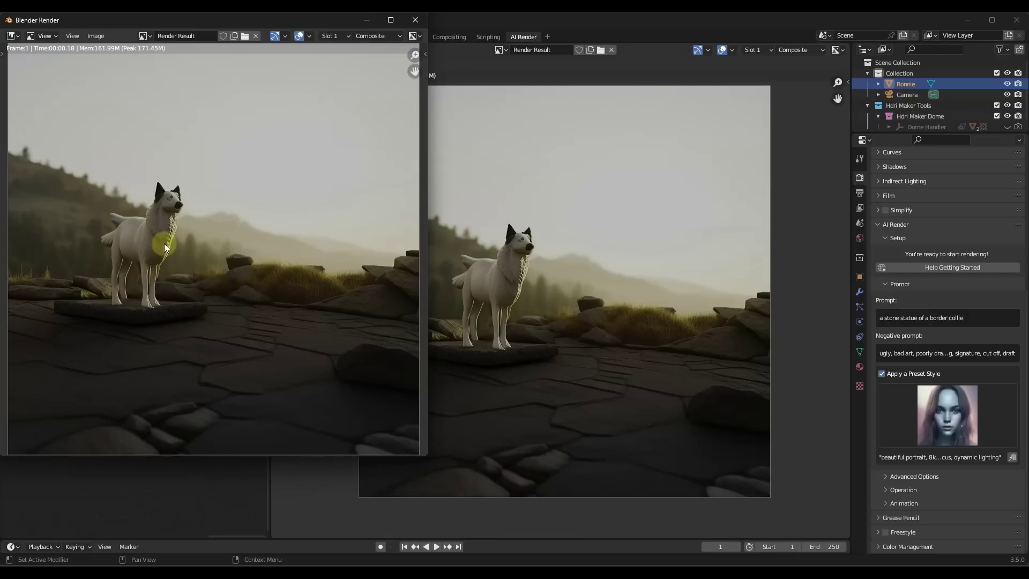
scroll(147, 243, "up", 6)
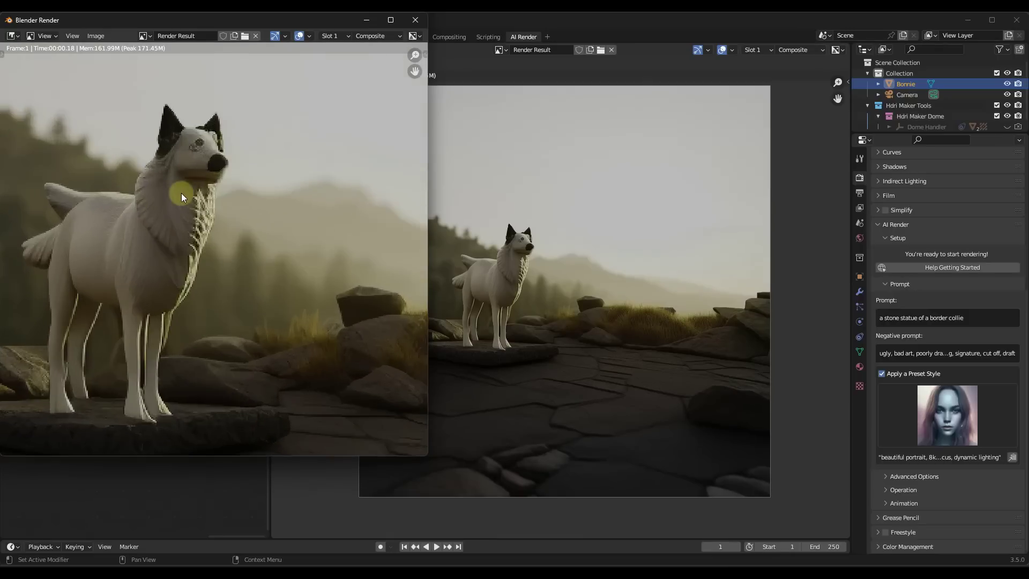
scroll(132, 281, "down", 6)
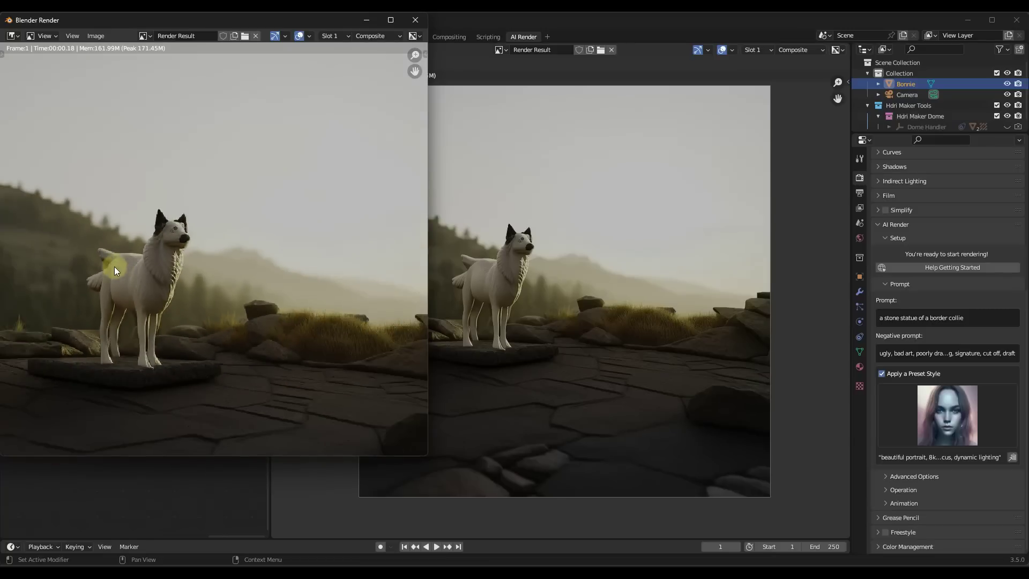
scroll(145, 268, "down", 1)
scroll(134, 252, "up", 4)
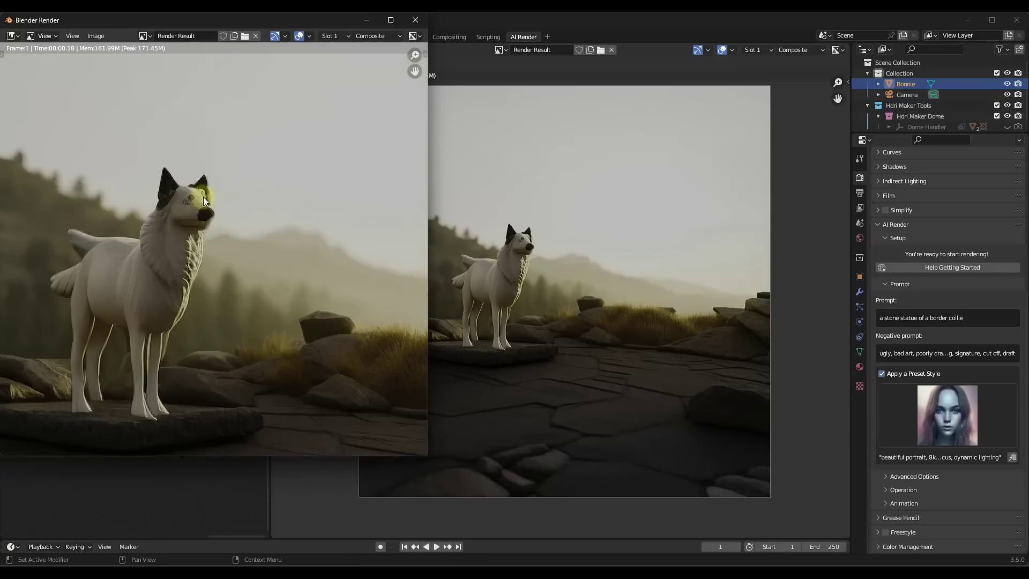
scroll(195, 271, "down", 5)
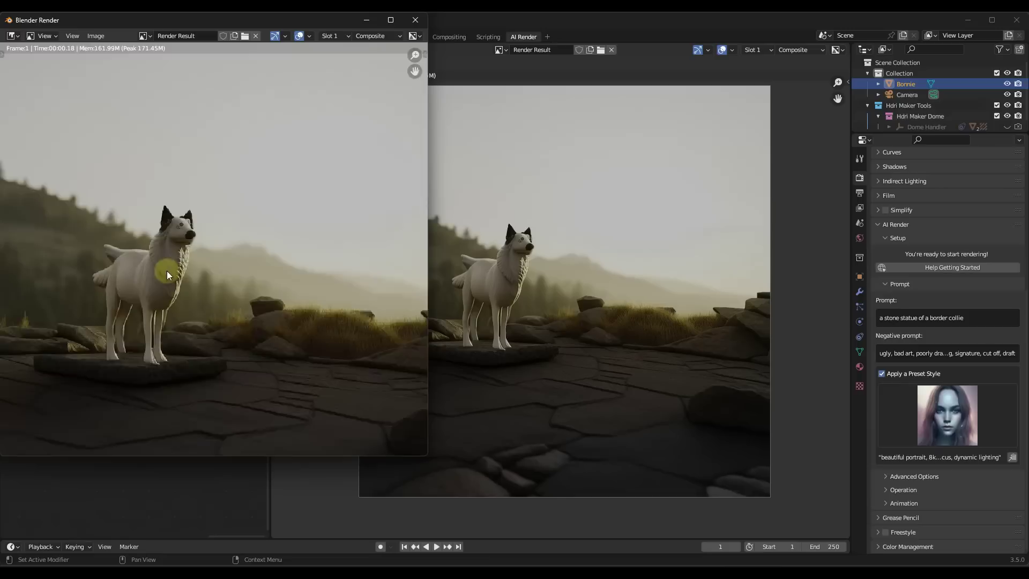
scroll(177, 317, "up", 1)
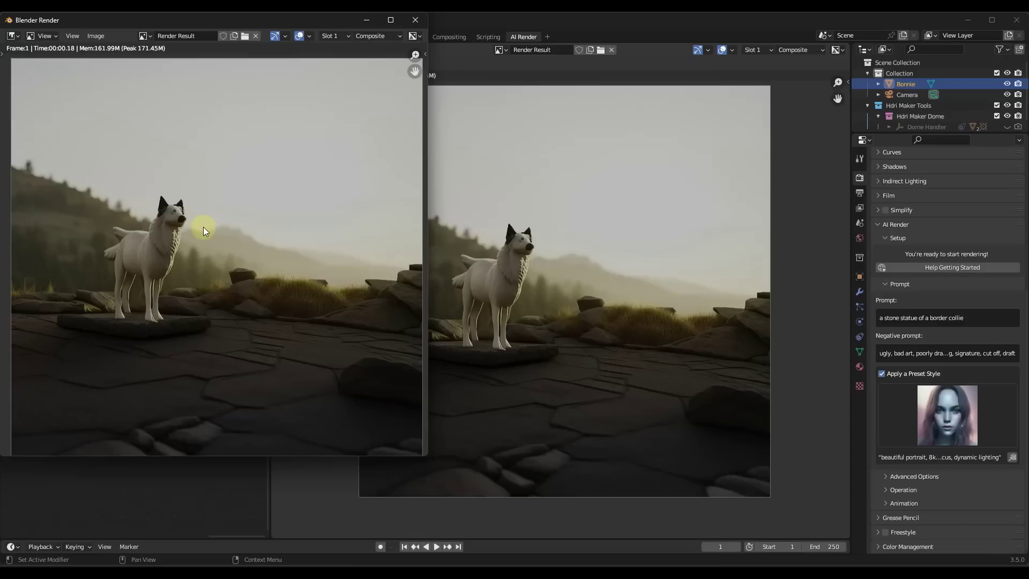
scroll(228, 269, "down", 1)
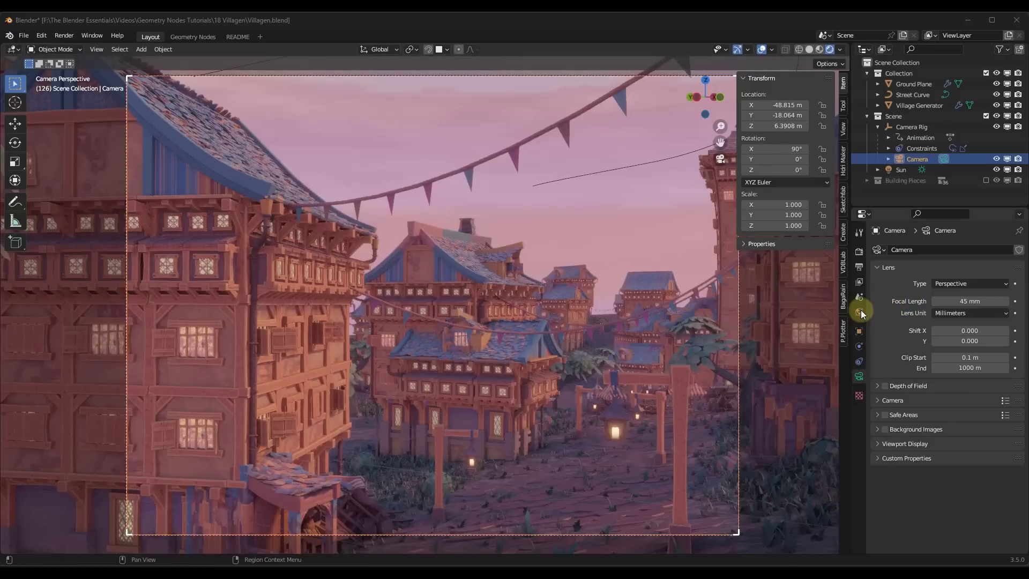
- Turn on AI Render for the Villagen scene with a 512x512 image size
left_click(858, 252)
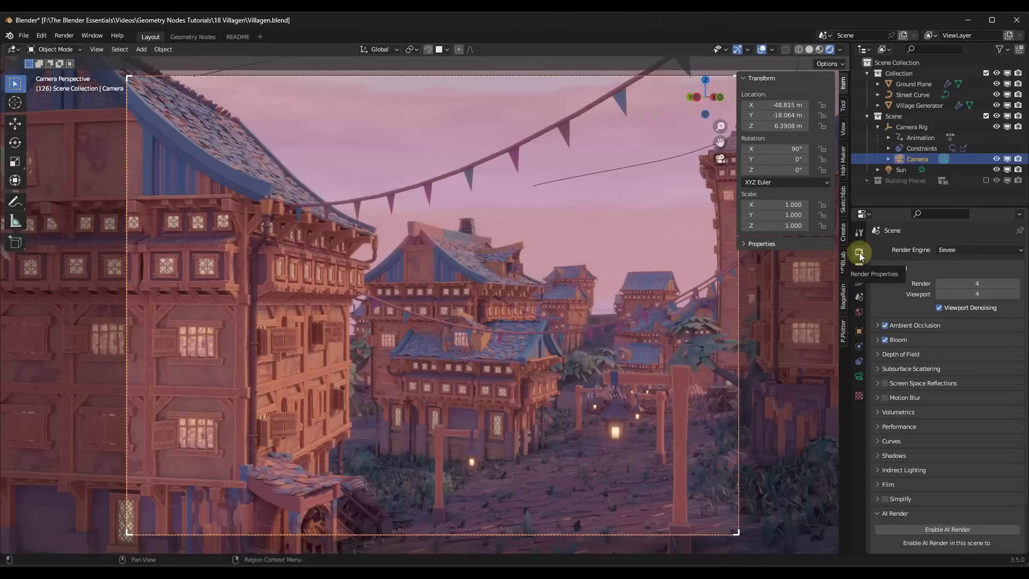
scroll(943, 477, "down", 3)
left_click(948, 472)
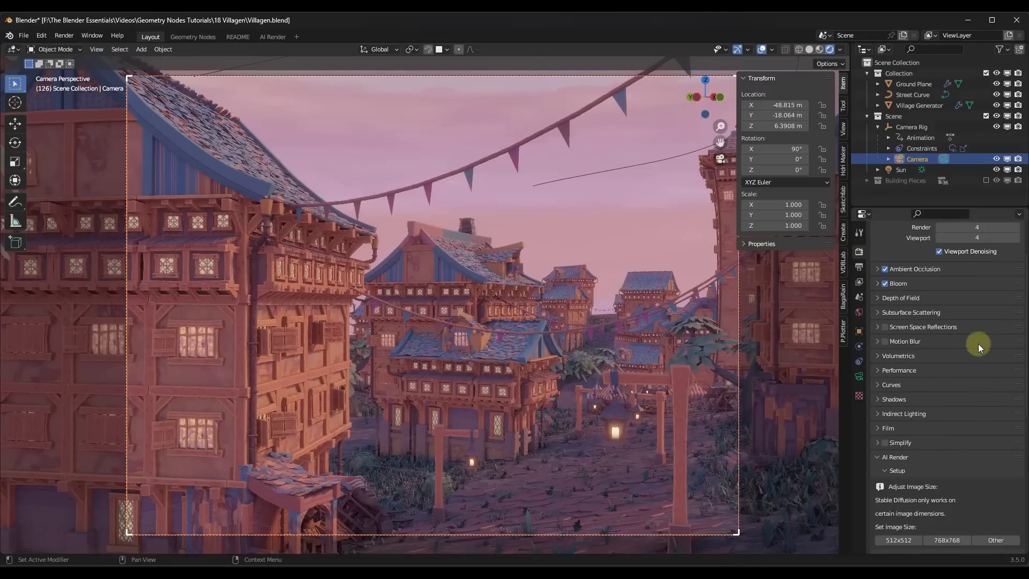
scroll(961, 328, "down", 6)
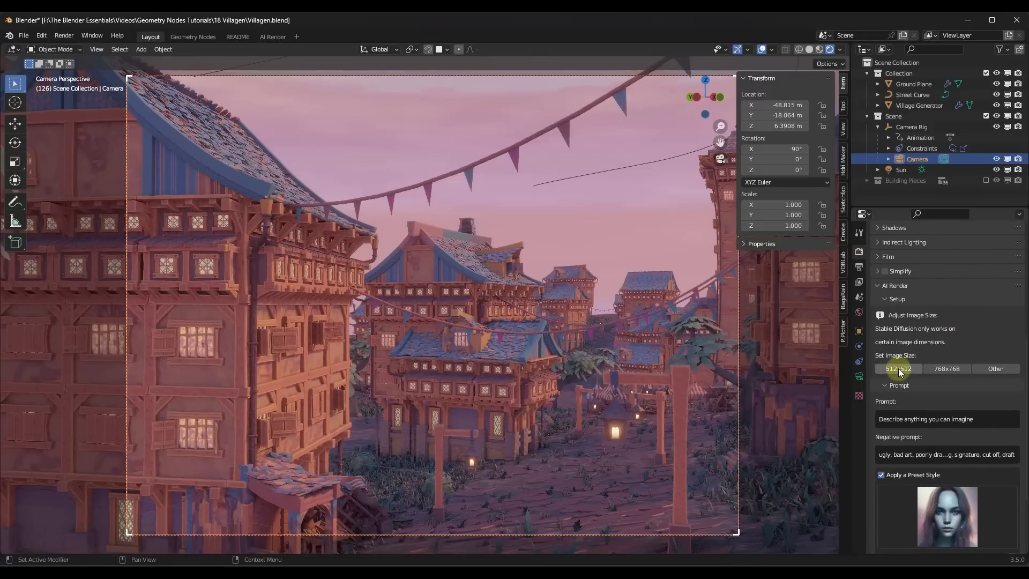
left_click(899, 369)
scroll(967, 386, "down", 2)
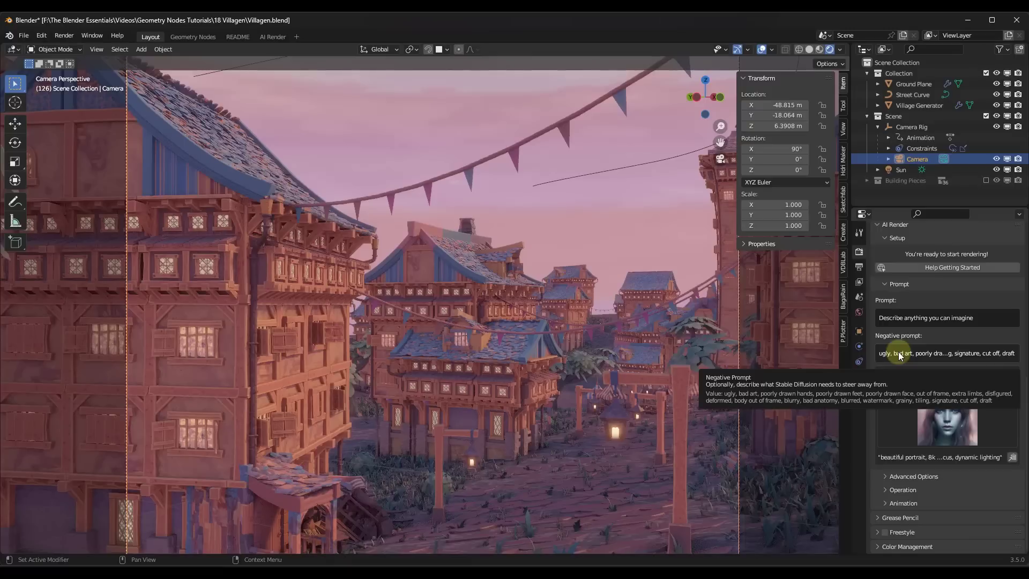
- Pick the Hudson River School preset and set the prompt to 'a small village on a sunny morning'
left_click(930, 404)
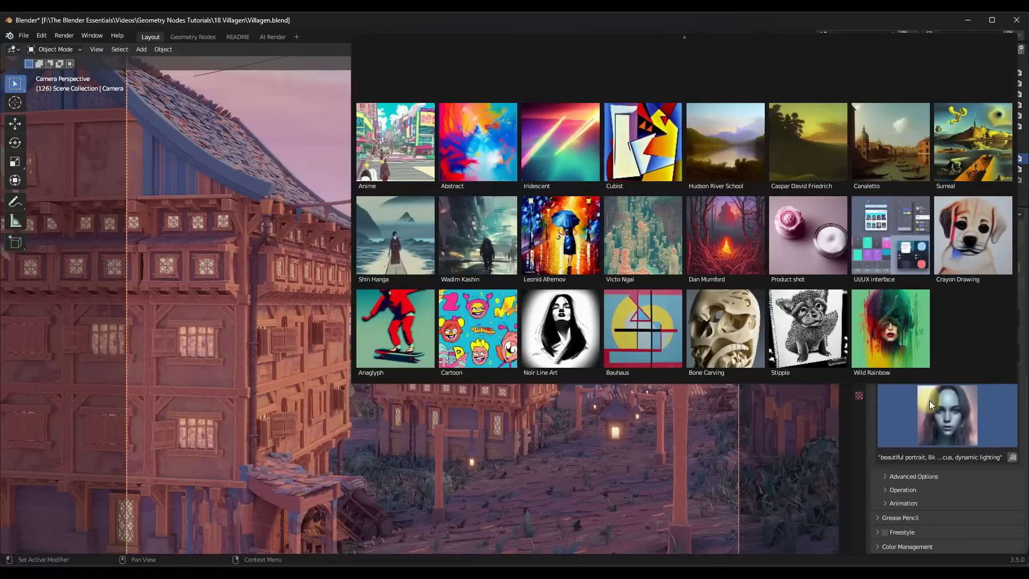
left_click(734, 149)
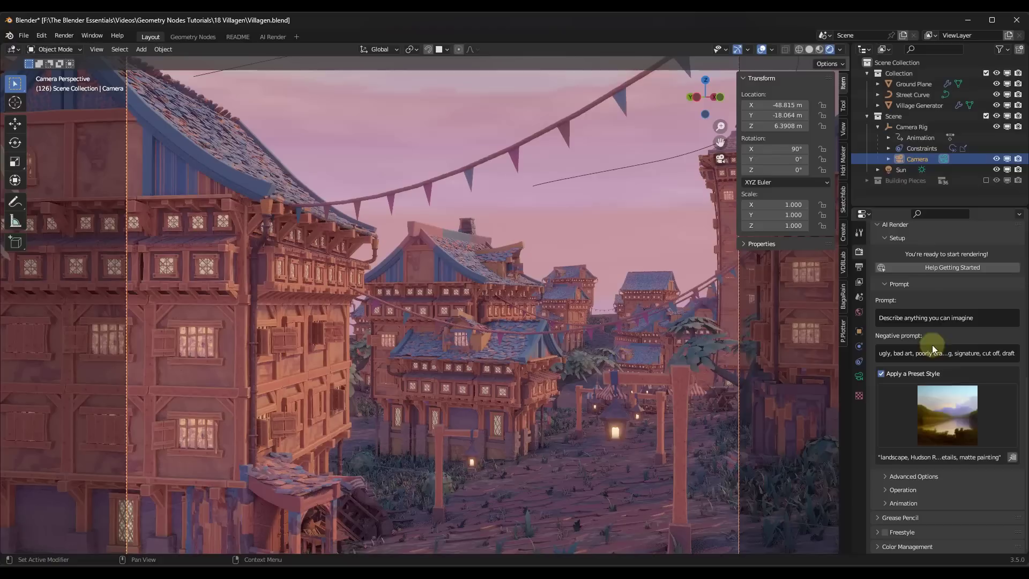
left_click(980, 313)
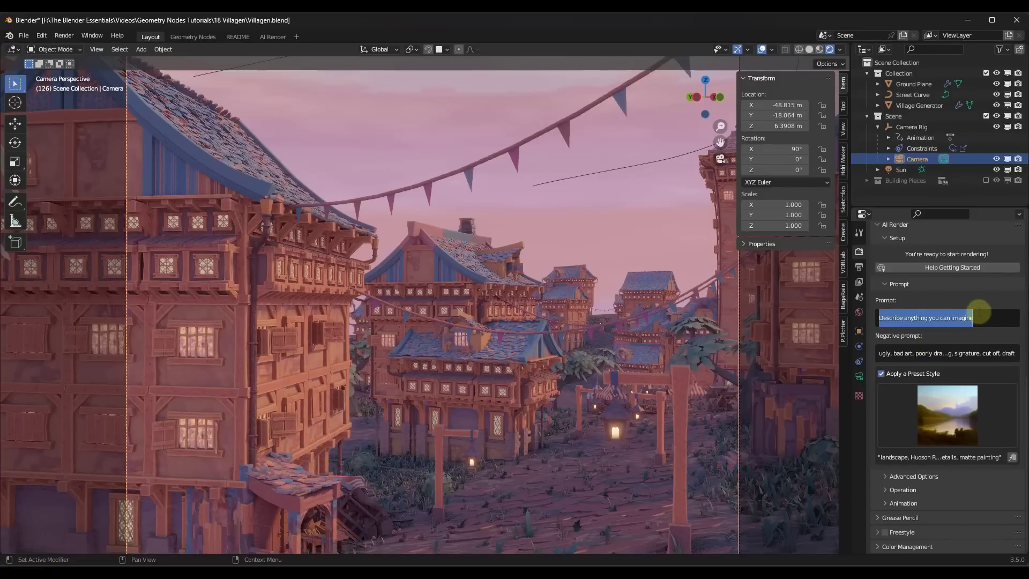
type("a smal")
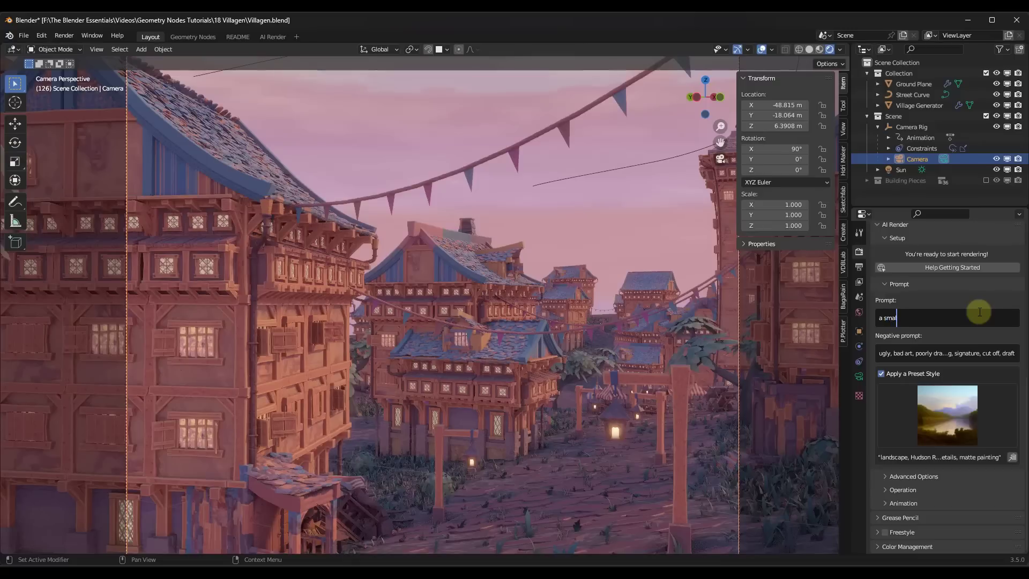
type("l village on a sunny morning")
key("Return")
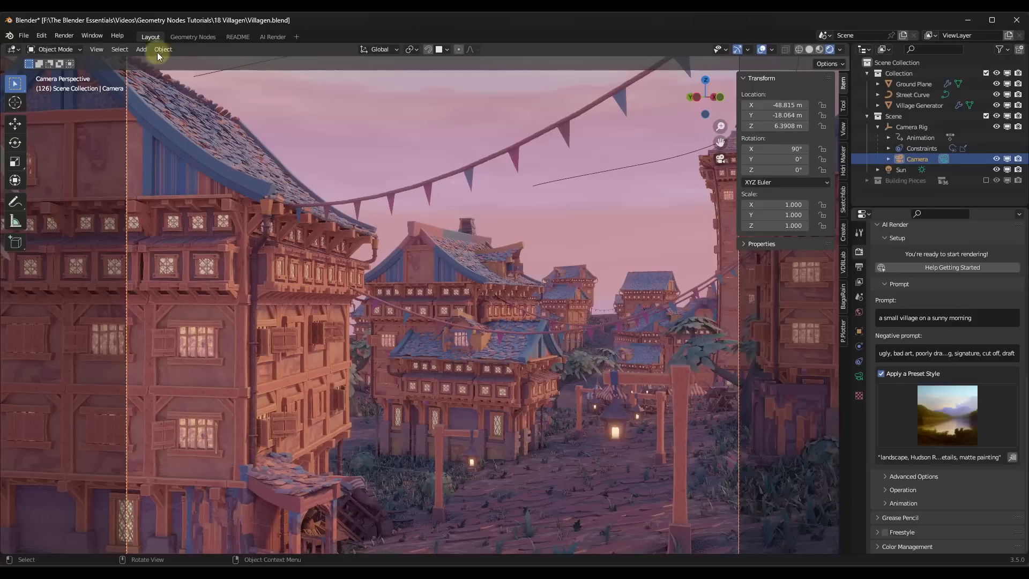
- Render the village scene through AI Render and review the painterly result
left_click(64, 34)
left_click(86, 48)
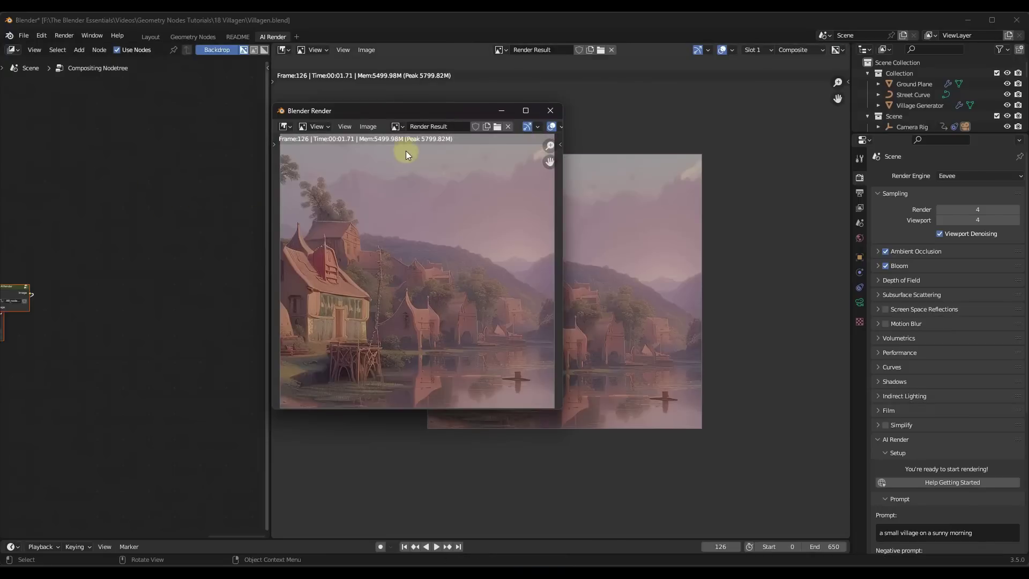
left_click_drag(404, 114, 529, 145)
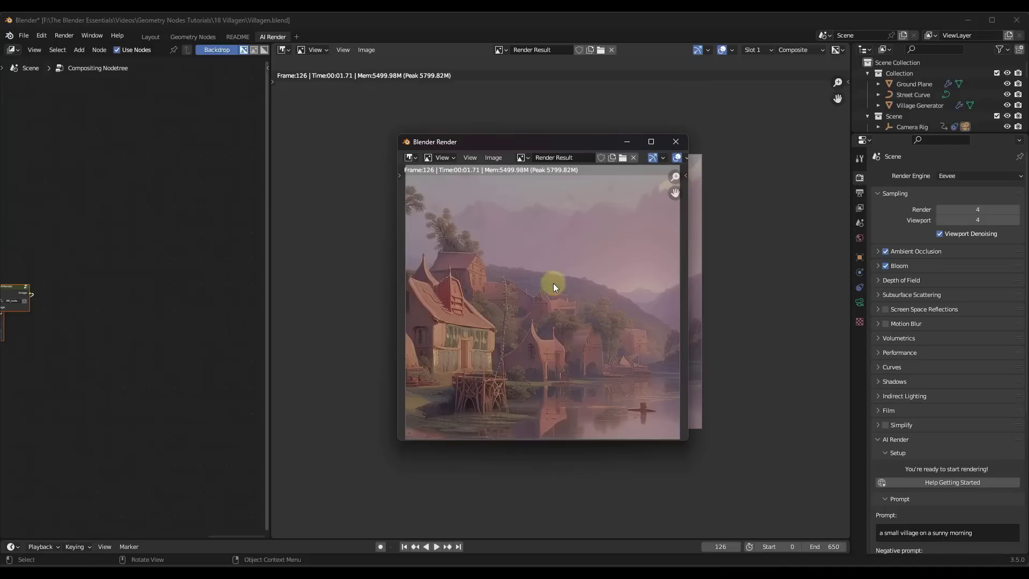
left_click(675, 141)
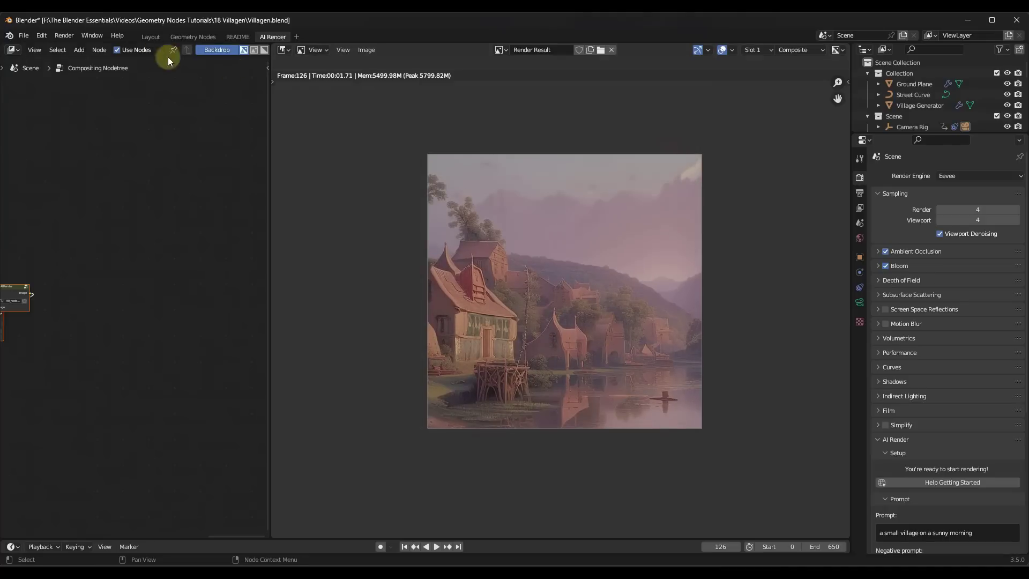
- Render the village again for a new image of houses along a dirt lane
left_click(69, 41)
left_click(86, 54)
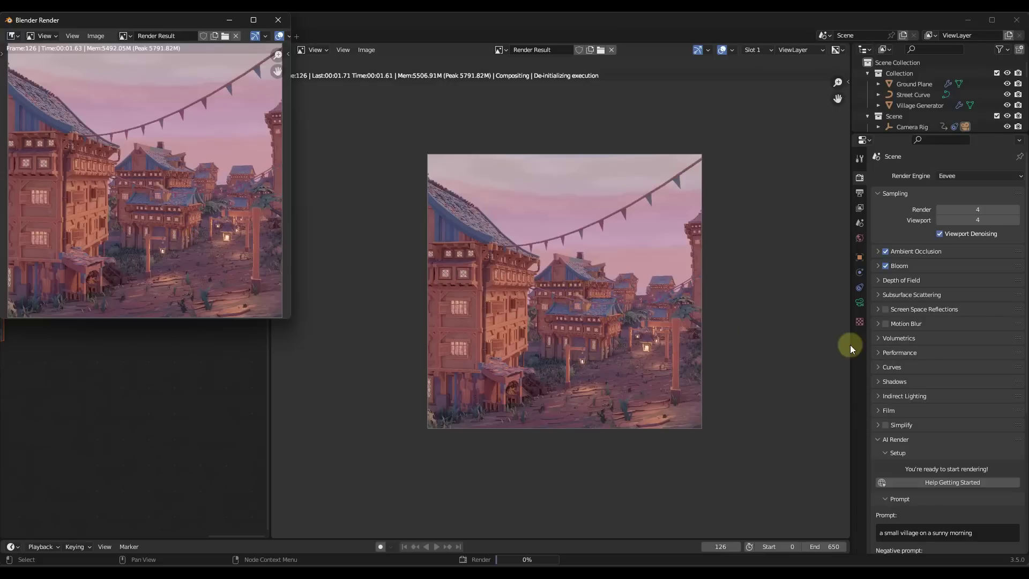
left_click_drag(194, 194, 548, 284)
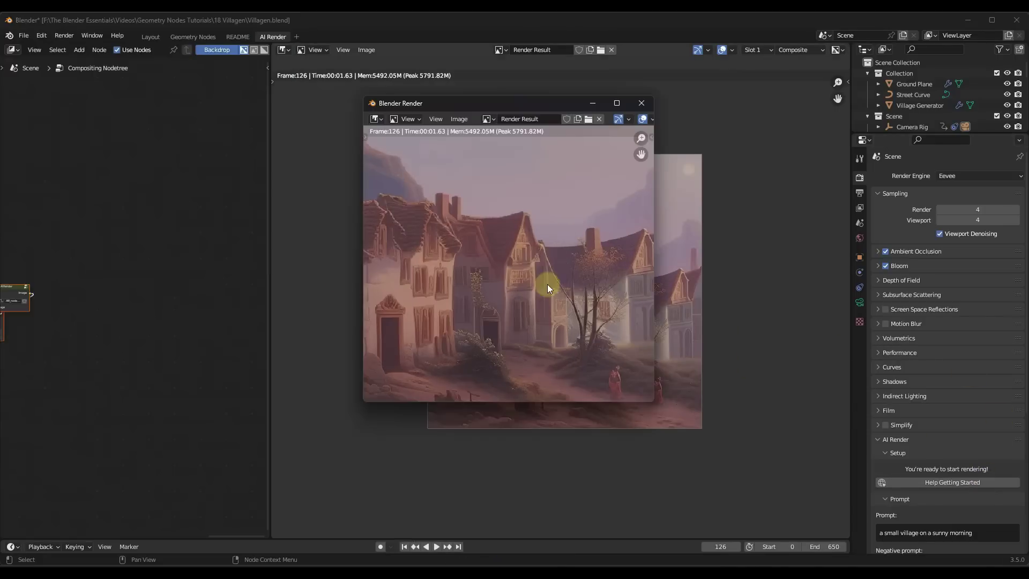
scroll(548, 284, "down", 1)
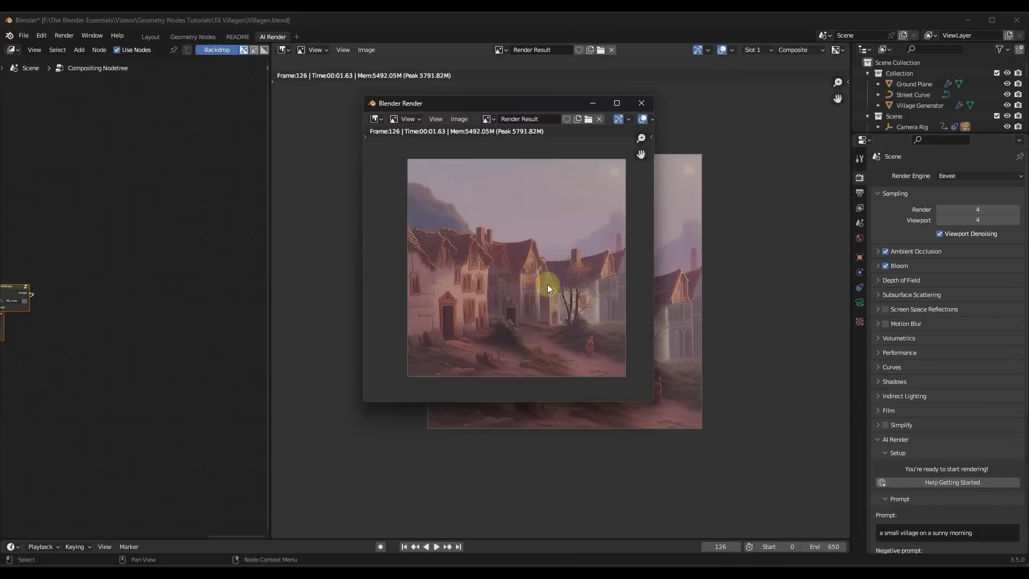
left_click(641, 103)
scroll(951, 353, "down", 8)
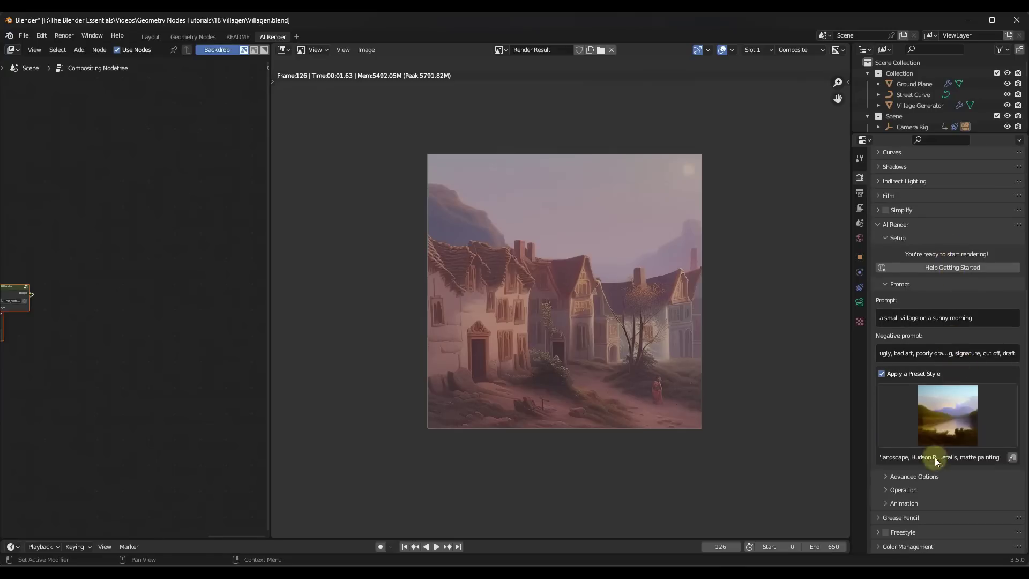
- Set Image Similarity to 0.70 in the AI Render advanced options
left_click(917, 476)
scroll(911, 450, "down", 3)
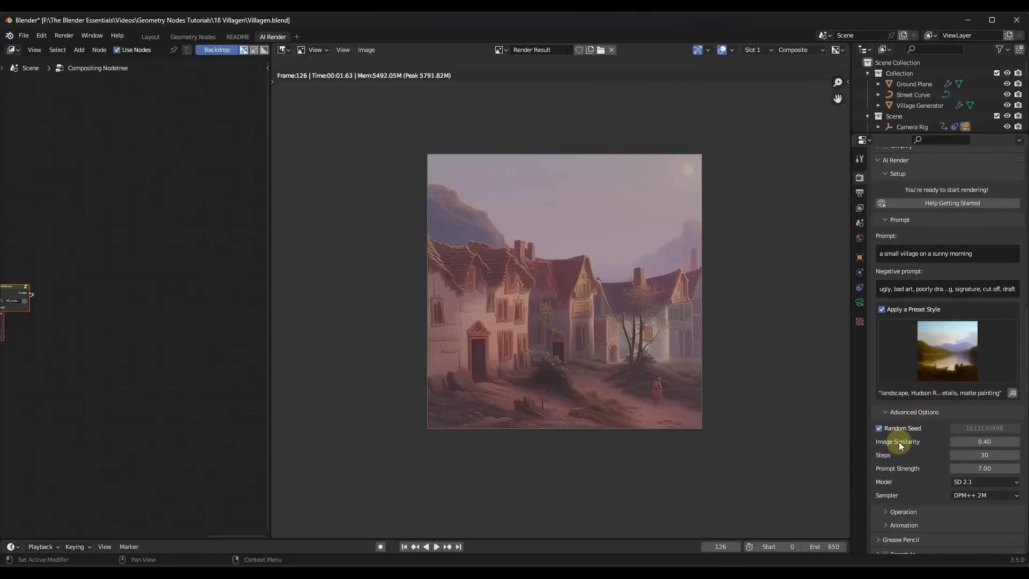
left_click(972, 443)
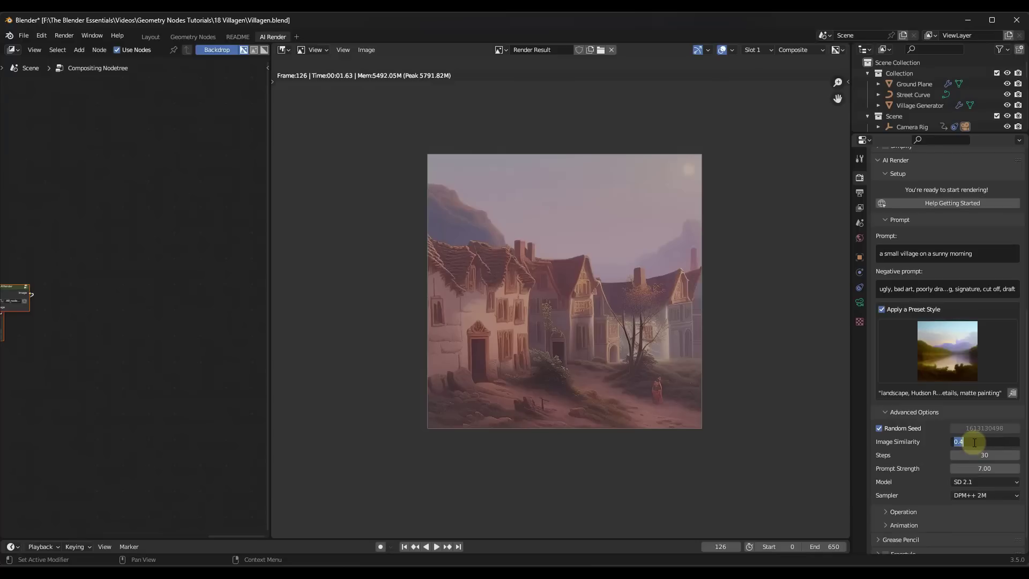
type("0.7")
key("Return")
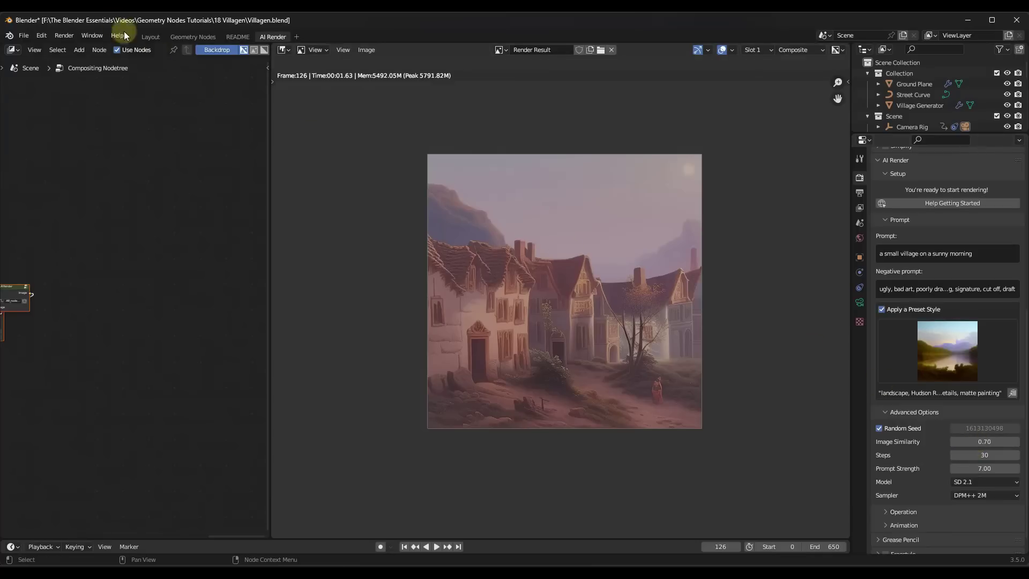
- Render the village street again with the higher similarity setting
left_click(64, 36)
left_click(78, 47)
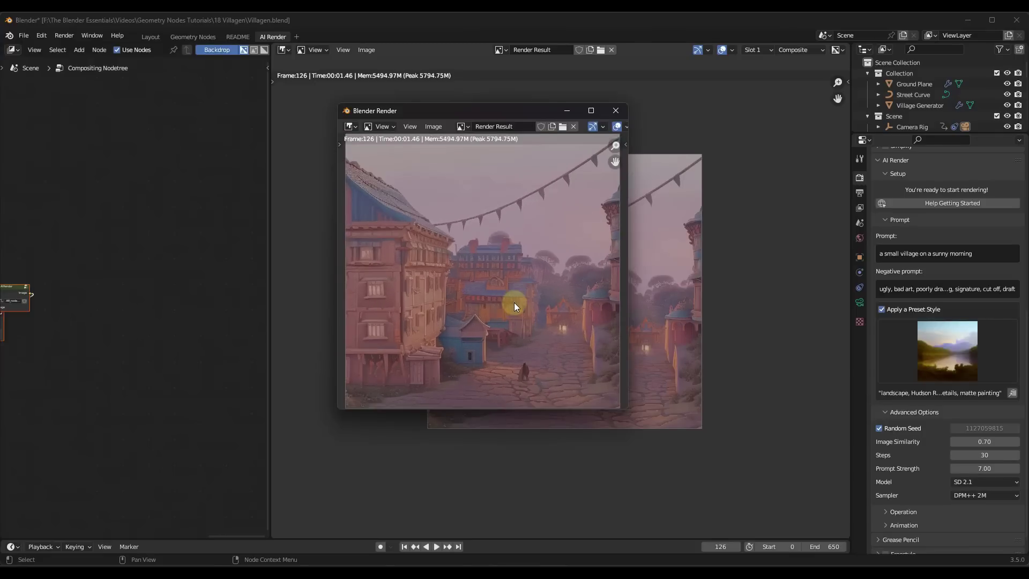
scroll(514, 302, "down", 1)
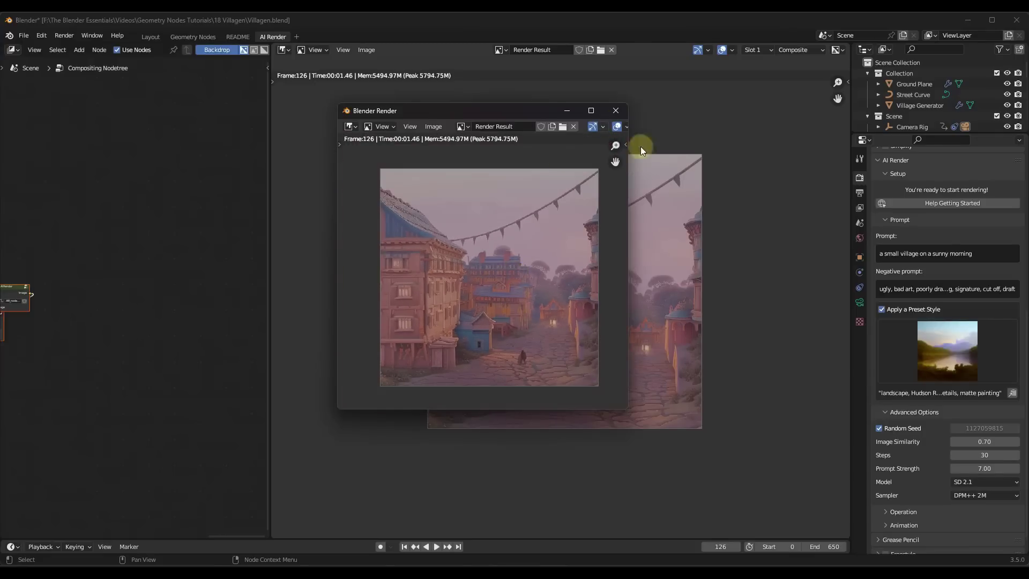
- Switch the preset to Dan Mumford dark fantasy art and render the village street again
left_click(932, 341)
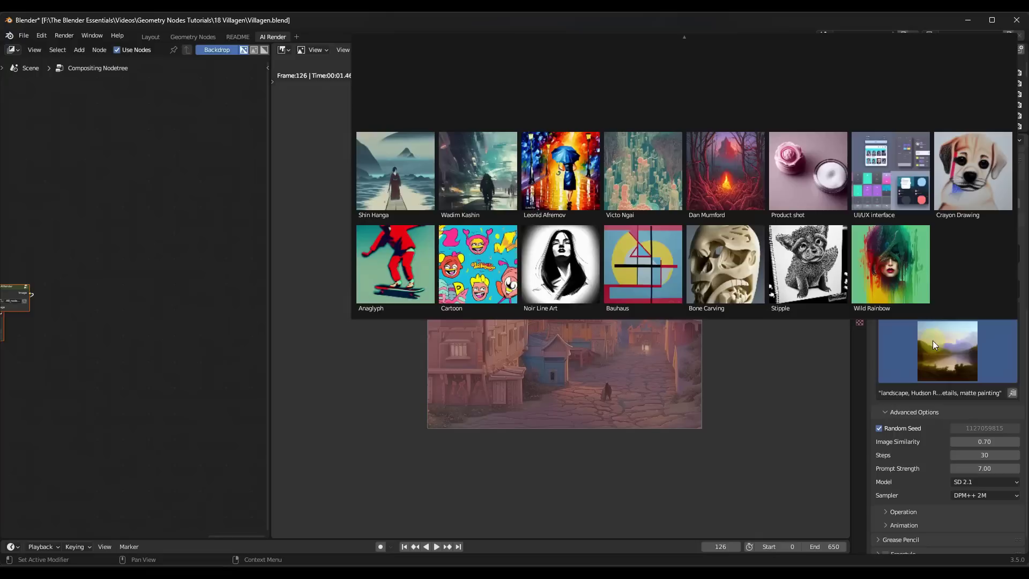
mouse_move(684, 37)
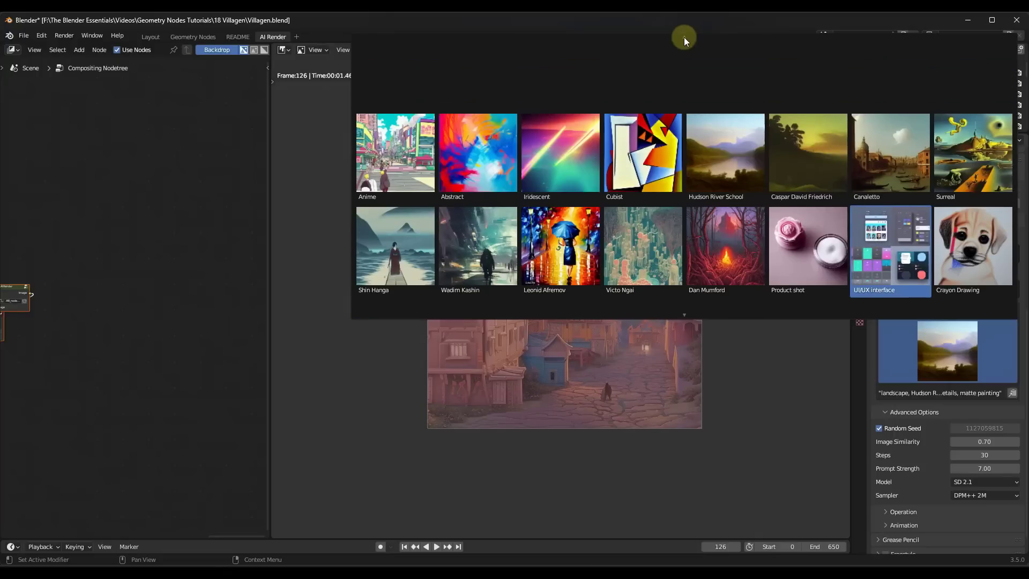
mouse_move(684, 313)
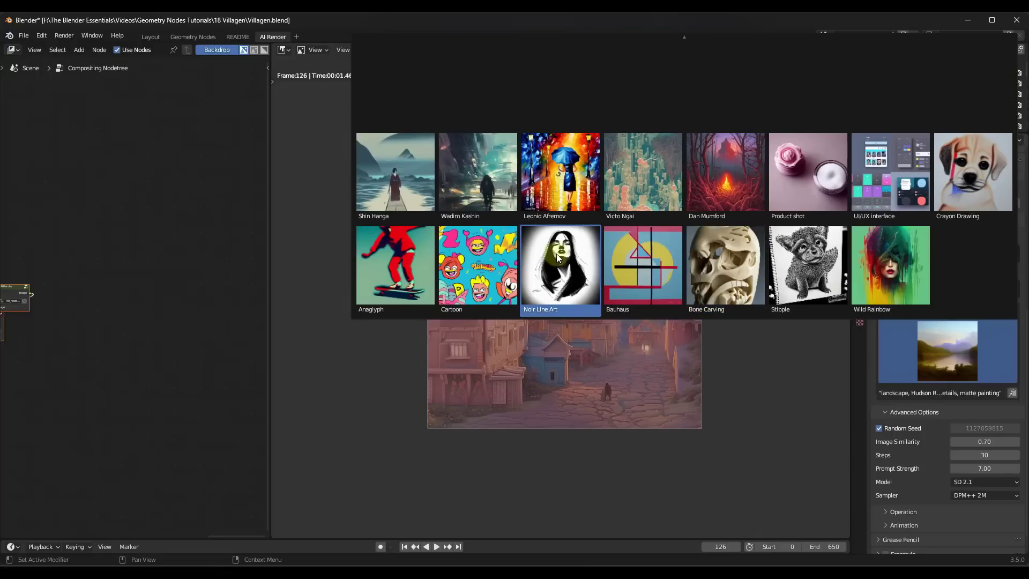
left_click(728, 170)
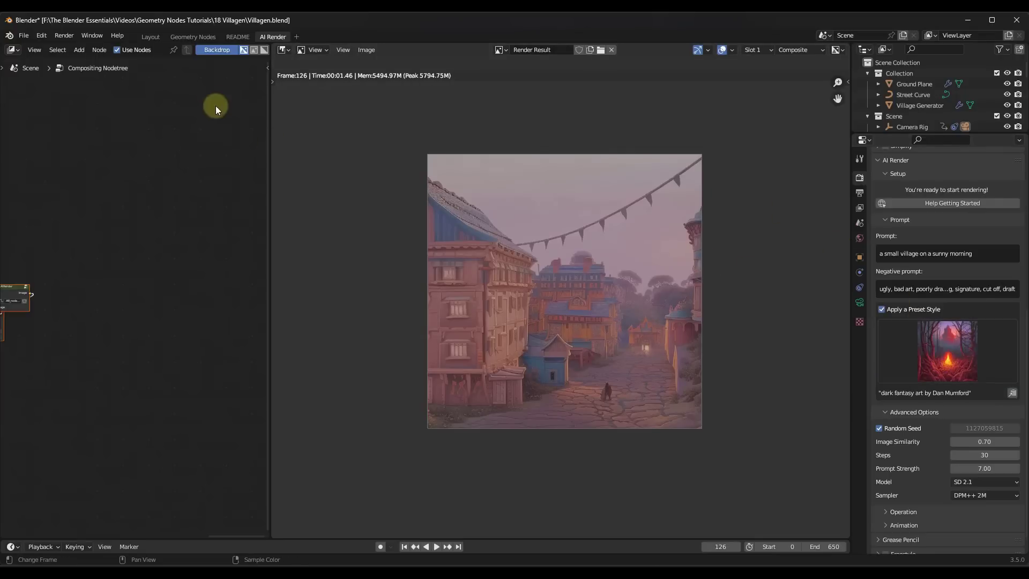
left_click(65, 36)
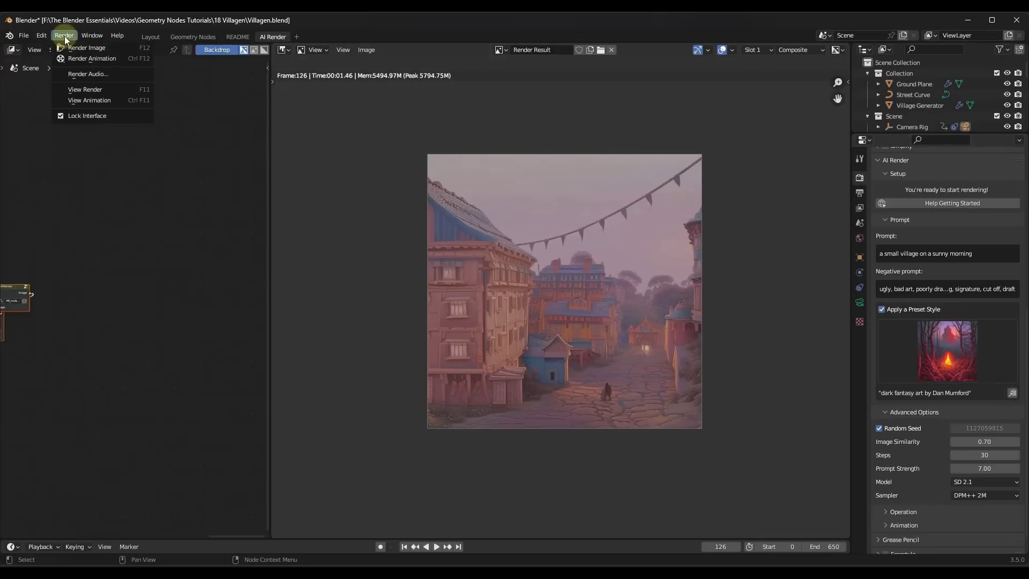
left_click(71, 47)
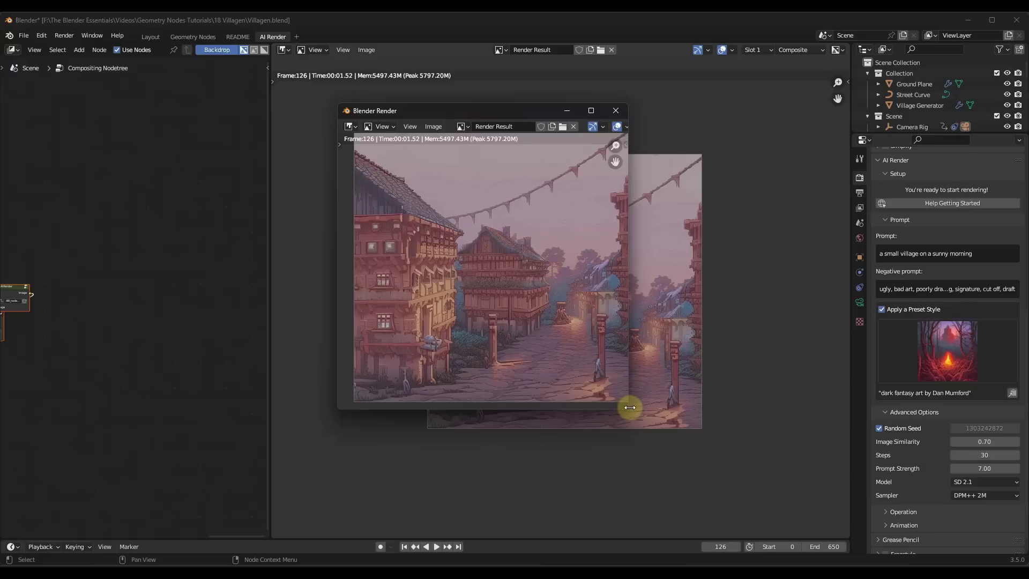
- Enlarge the render window and regenerate from the last render, giving a pink dusk street
left_click_drag(629, 408, 716, 484)
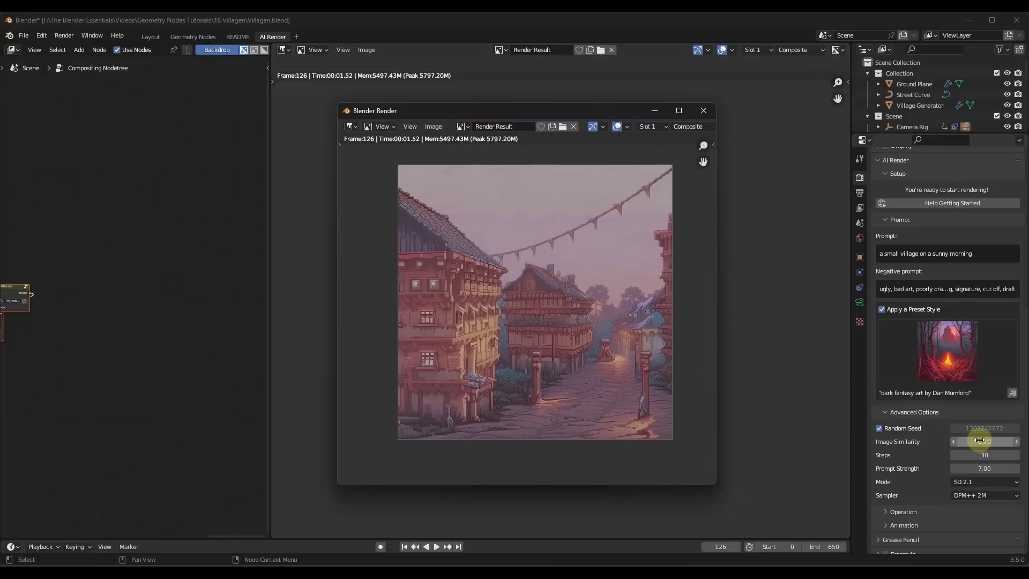
scroll(977, 439, "down", 1)
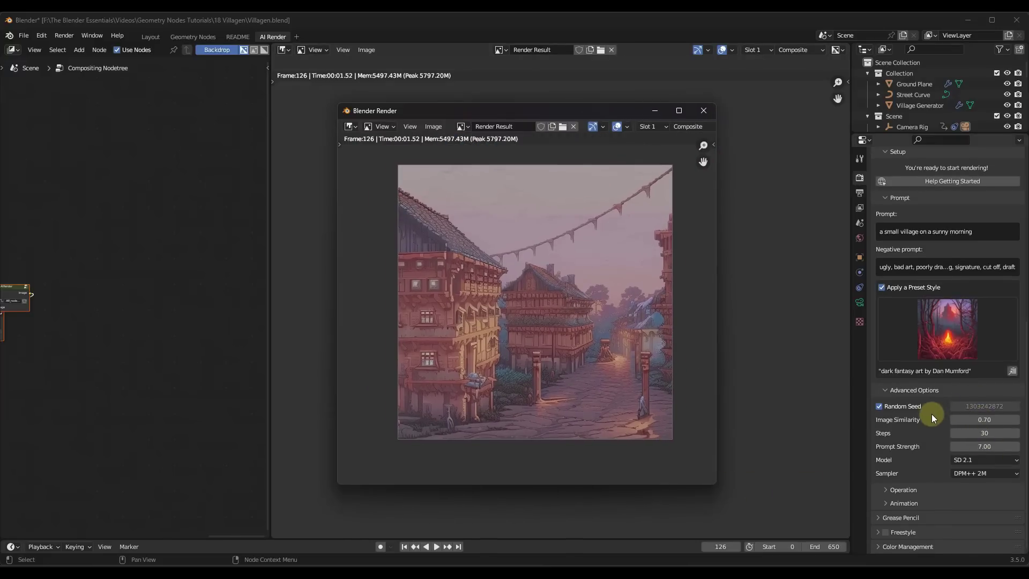
scroll(931, 412, "down", 6)
left_click(912, 365)
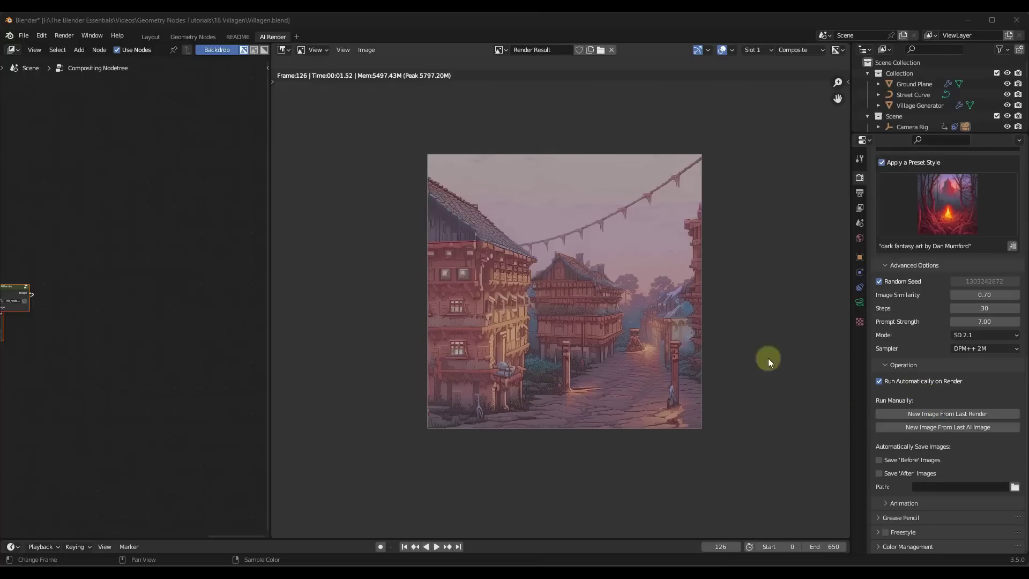
left_click(937, 412)
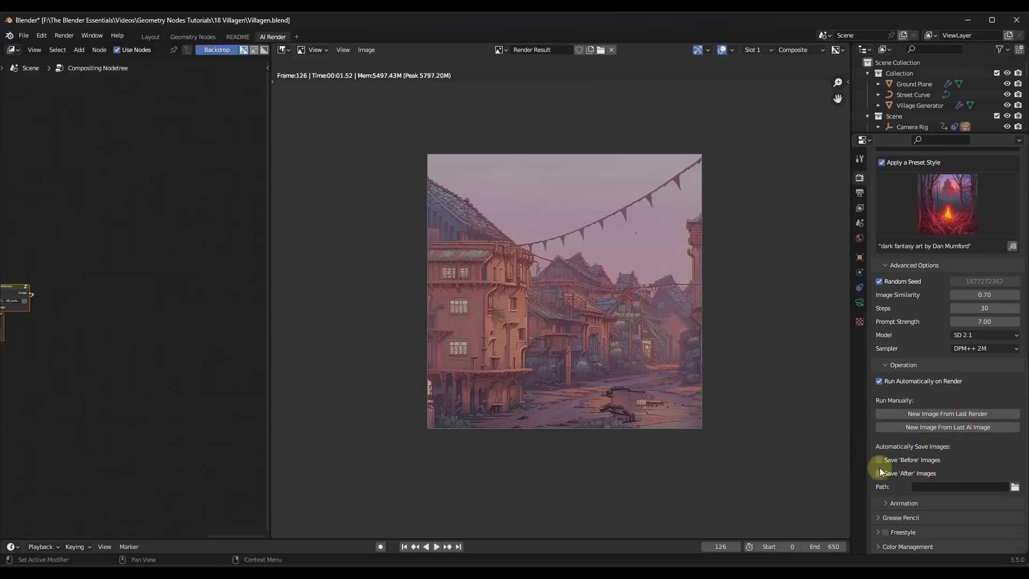
- Lower Image Similarity to 0.30 and regenerate the village image from the last render
left_click(977, 295)
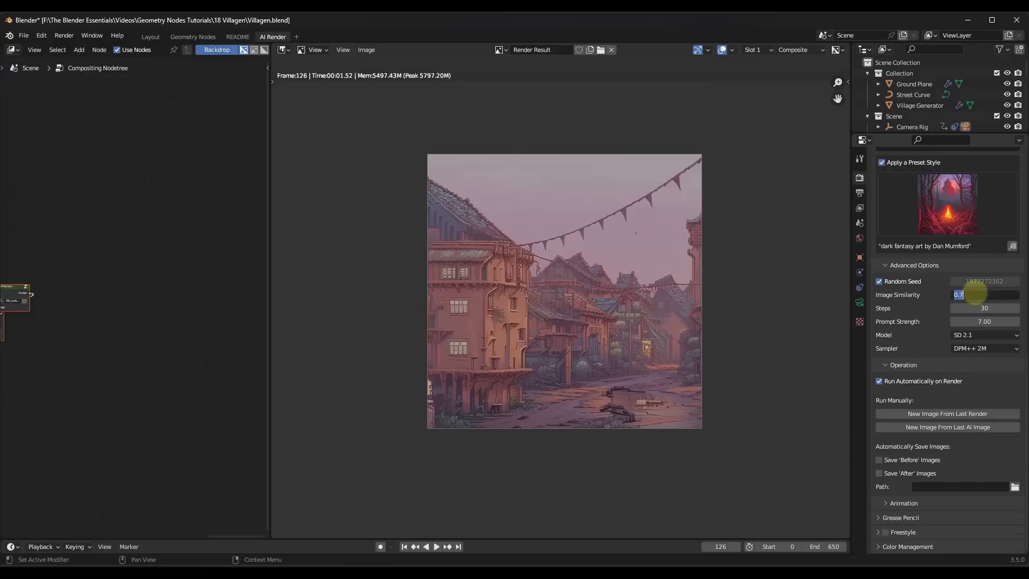
type(".3")
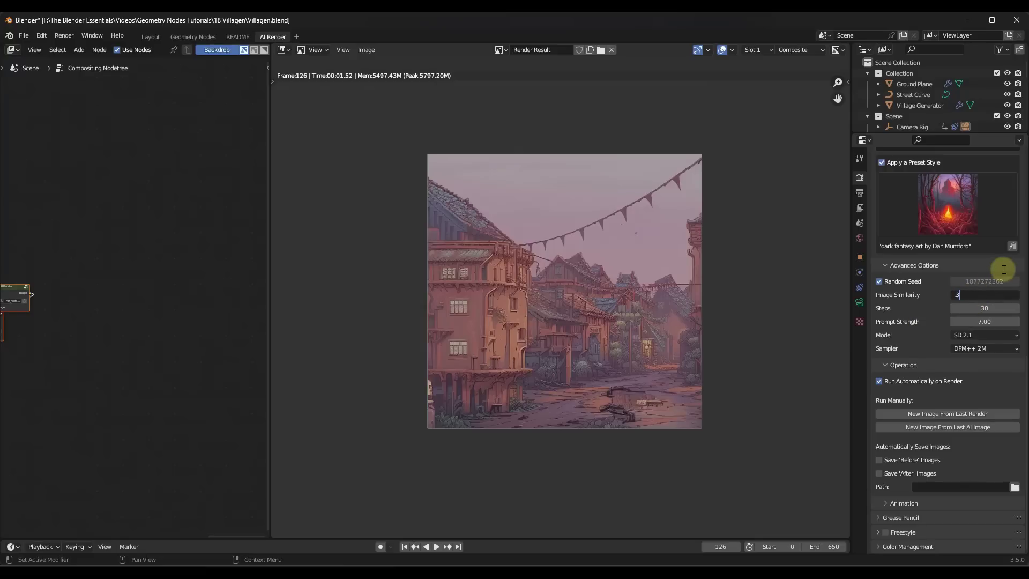
left_click(945, 414)
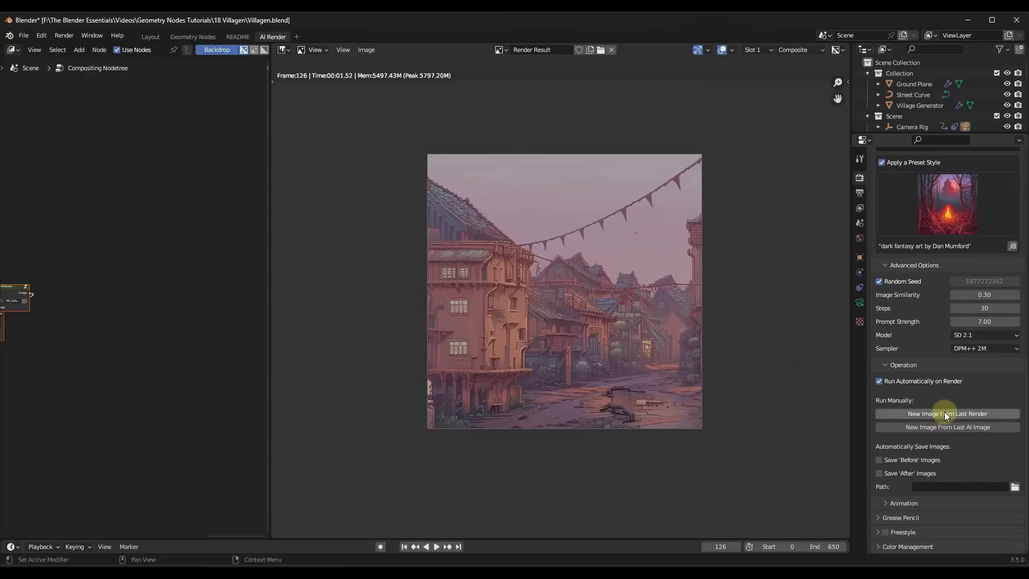